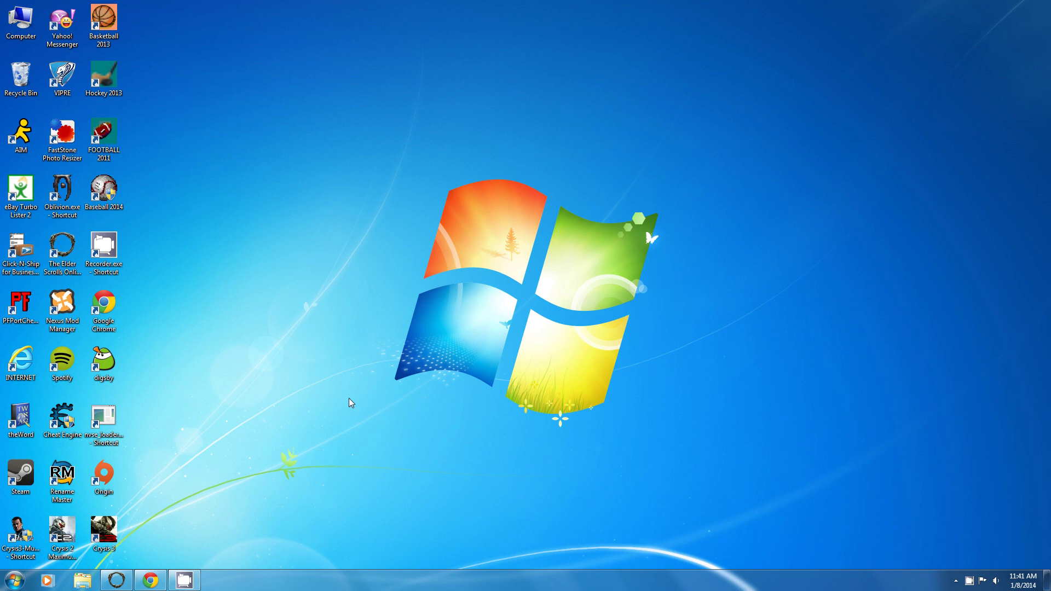
# - Return to the Yuku forum in the browser and scroll the directory down to the sport forums
pyautogui.click(150, 581)
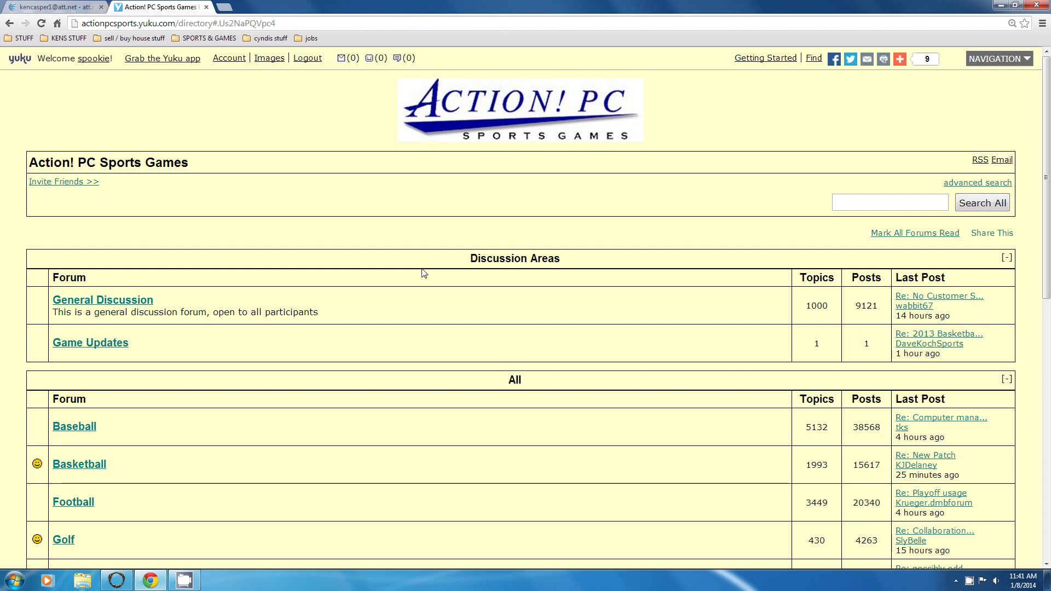
pyautogui.scroll(-2, 419, 274)
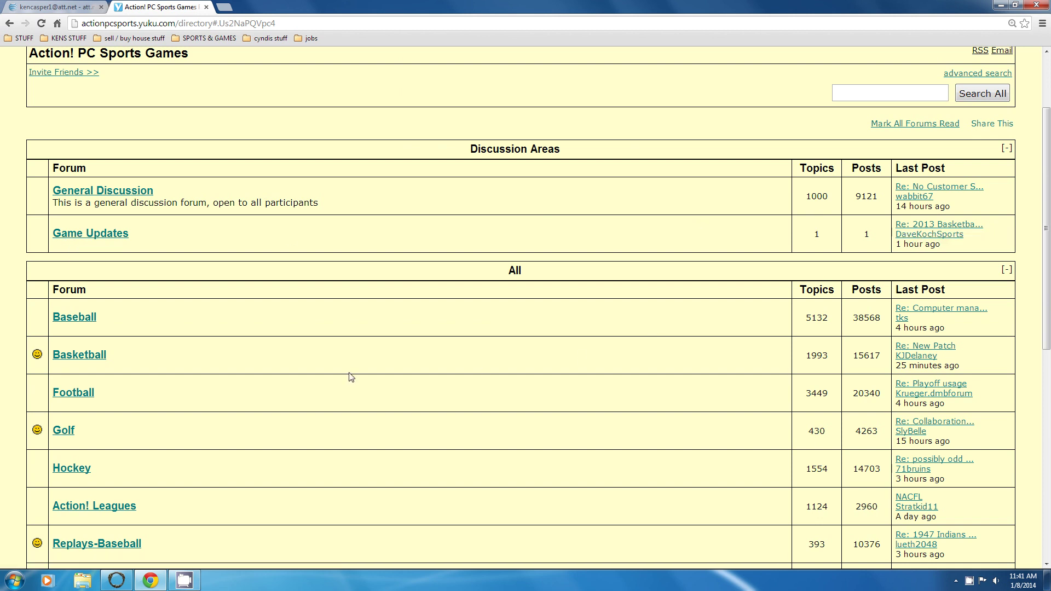
# - Open the Basketball forum's New Patch topic and read its replies, including the January 8, 2014 patch notes
pyautogui.click(94, 354)
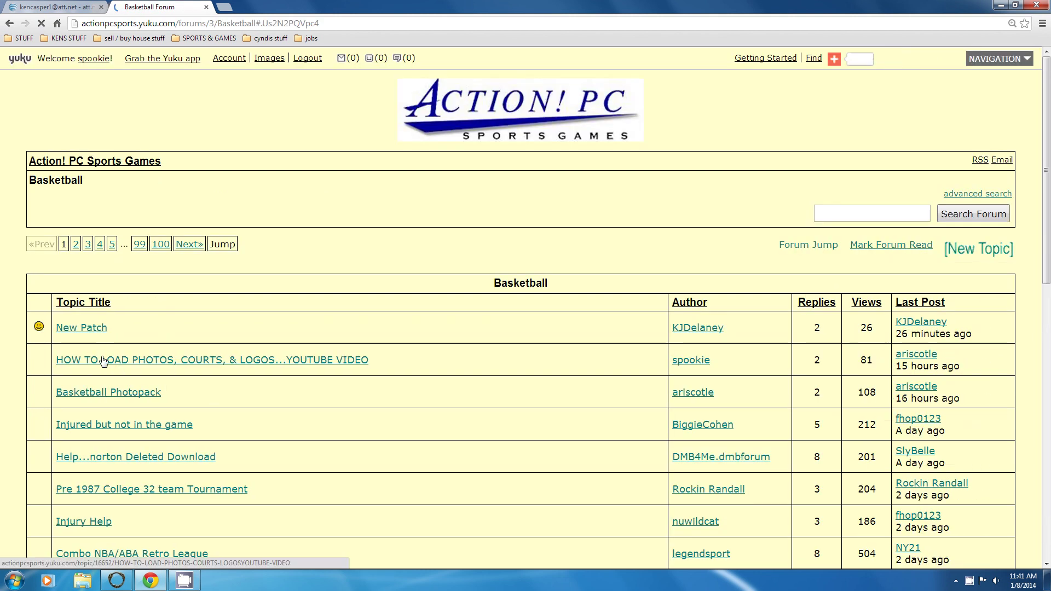
pyautogui.moveTo(90, 334)
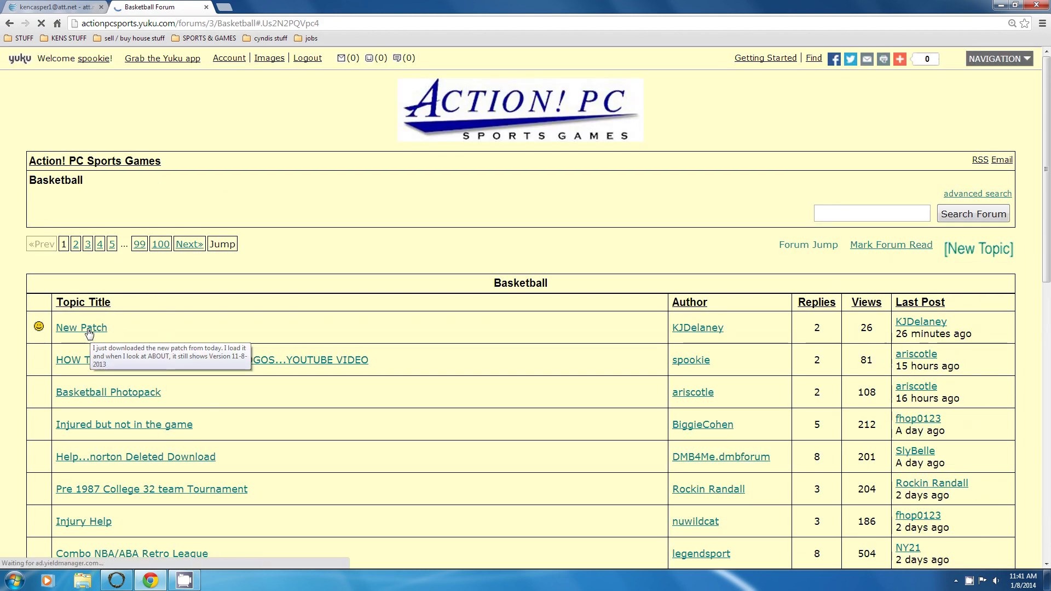
pyautogui.click(89, 332)
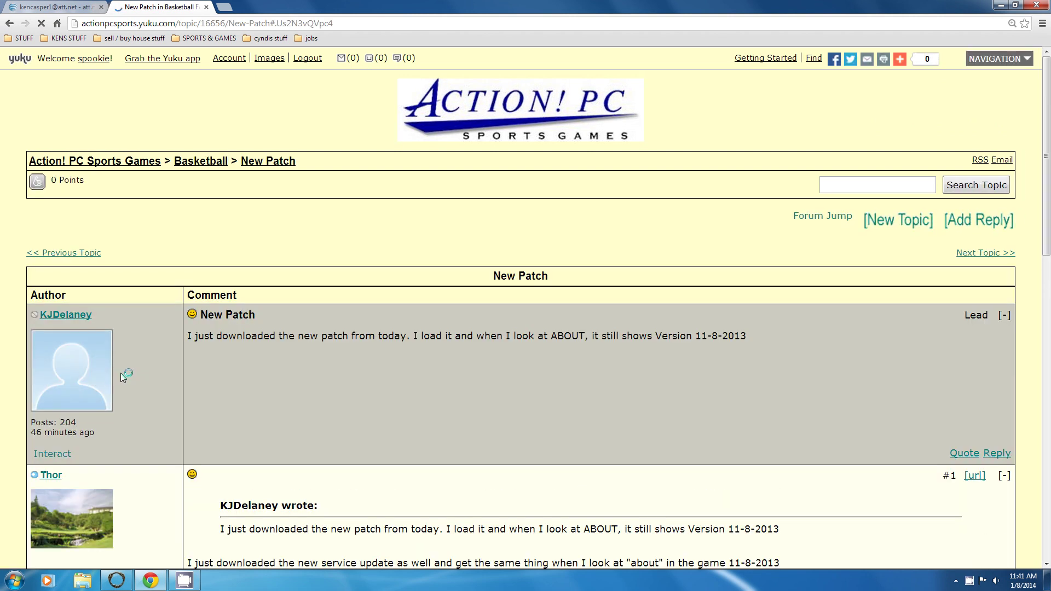
pyautogui.scroll(-1, 120, 373)
pyautogui.scroll(-2, 120, 373)
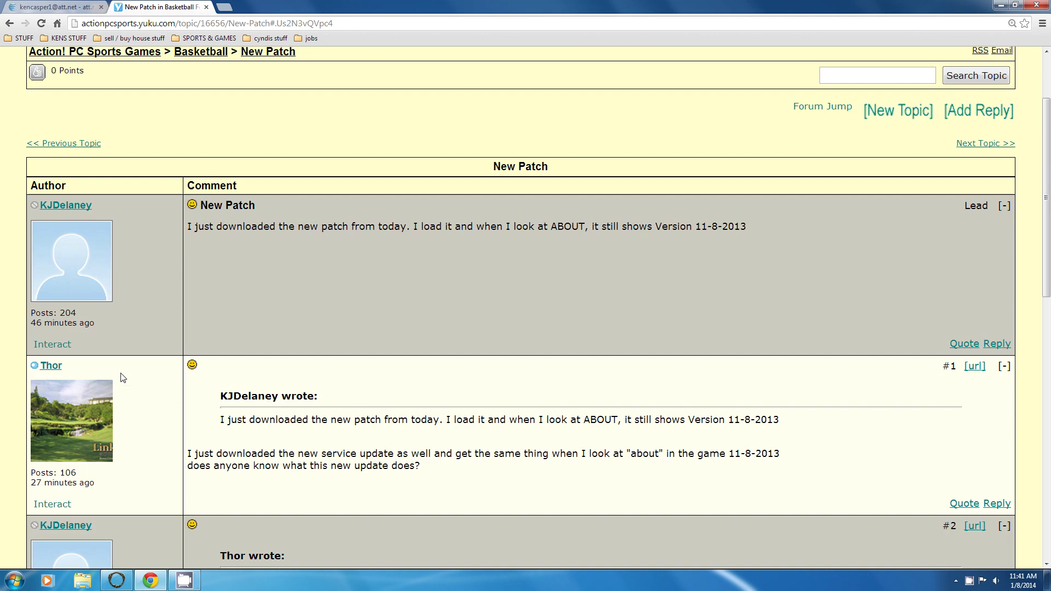
pyautogui.scroll(-2, 121, 377)
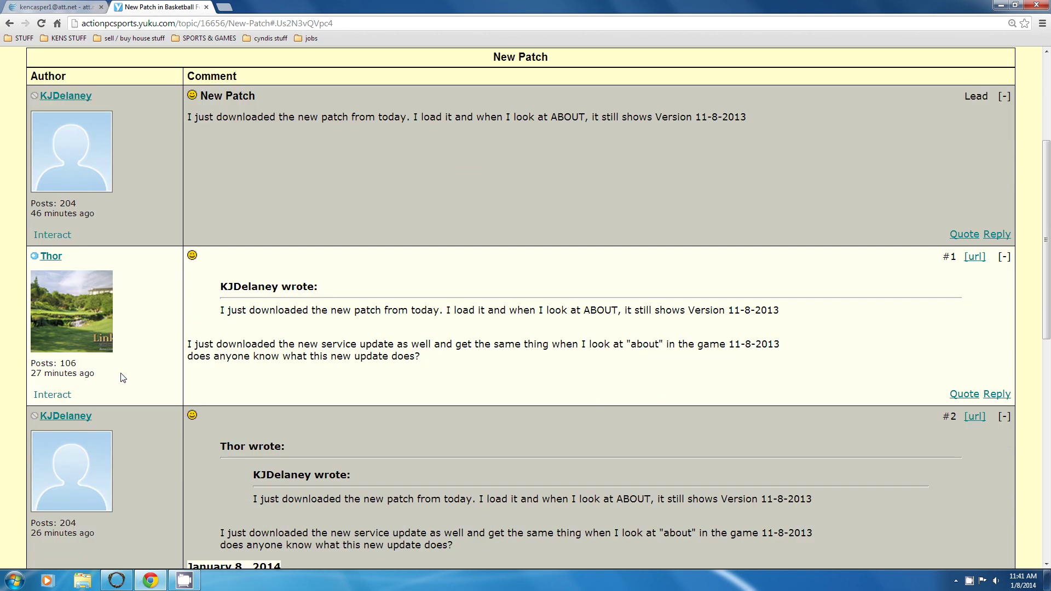
pyautogui.scroll(-2, 120, 378)
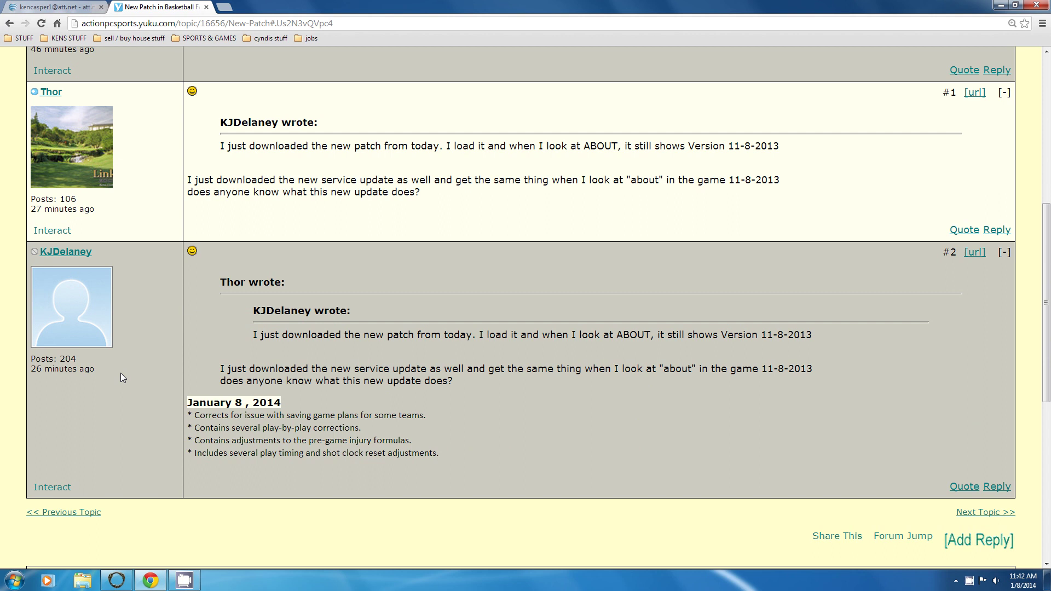
pyautogui.scroll(7, 121, 372)
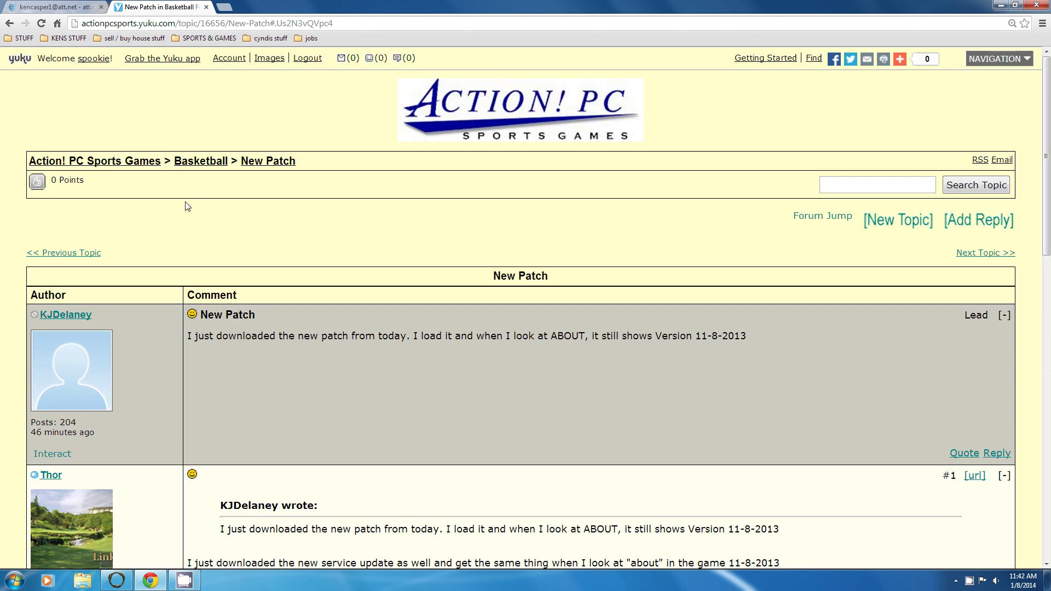
# - Open the Action! PC Home Page bookmark from SPORTS & GAMES in a new tab and go to Service Updates
pyautogui.click(210, 38)
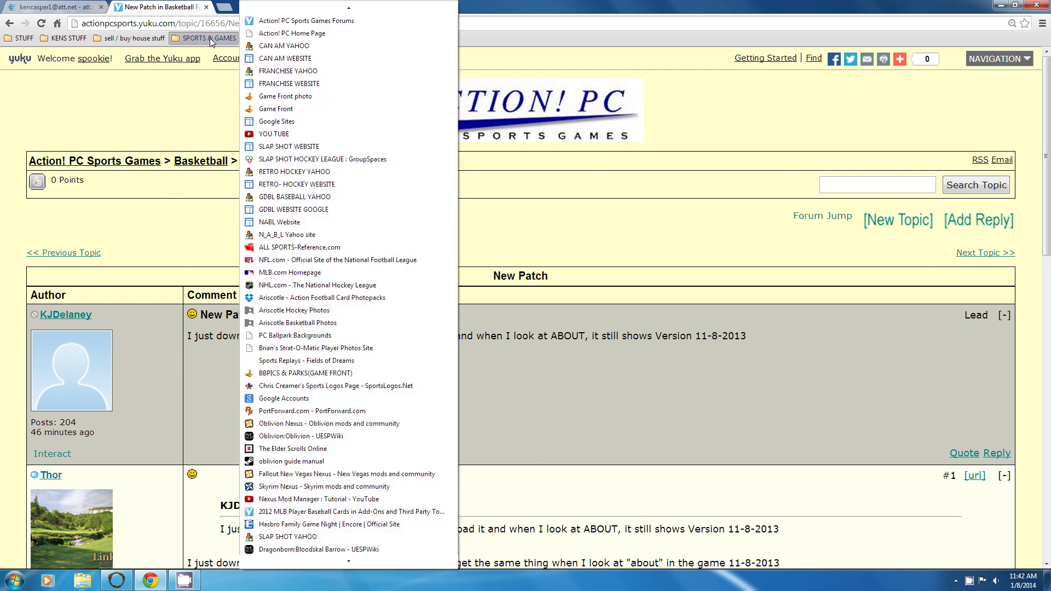
pyautogui.rightClick(296, 34)
pyautogui.click(322, 42)
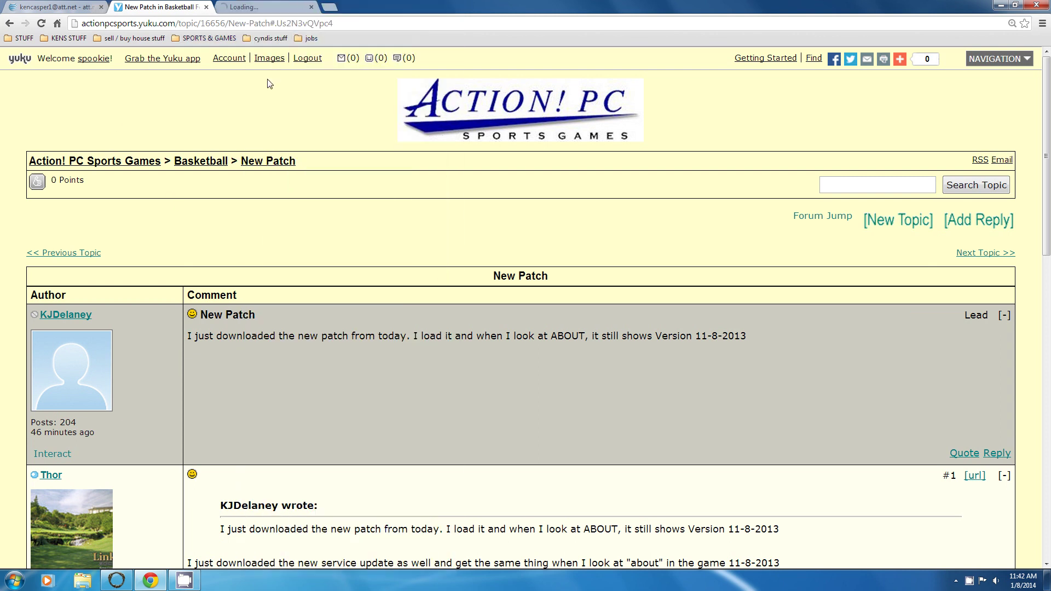
pyautogui.click(267, 13)
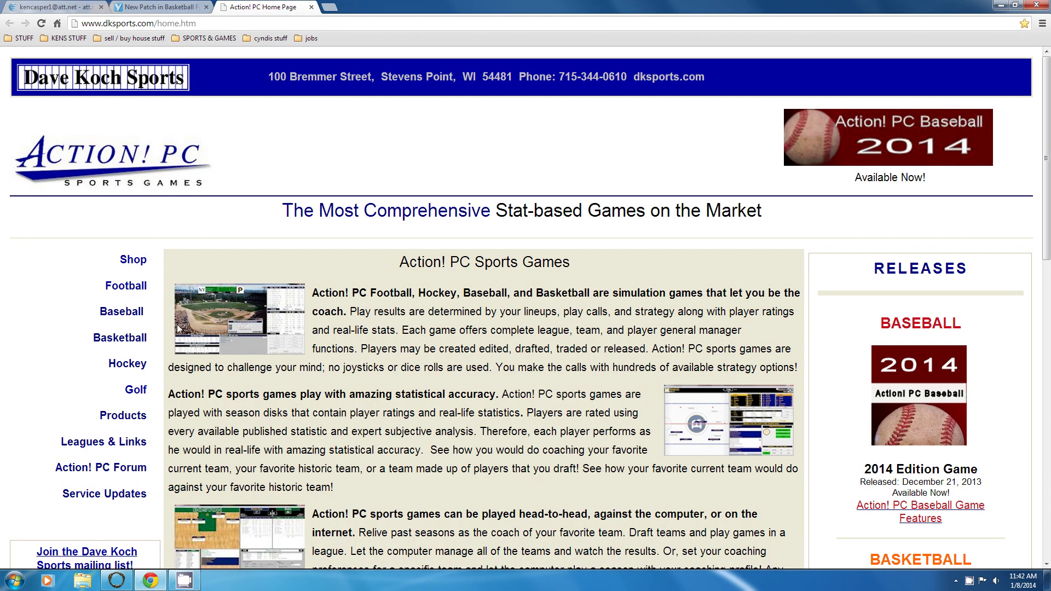
pyautogui.click(115, 495)
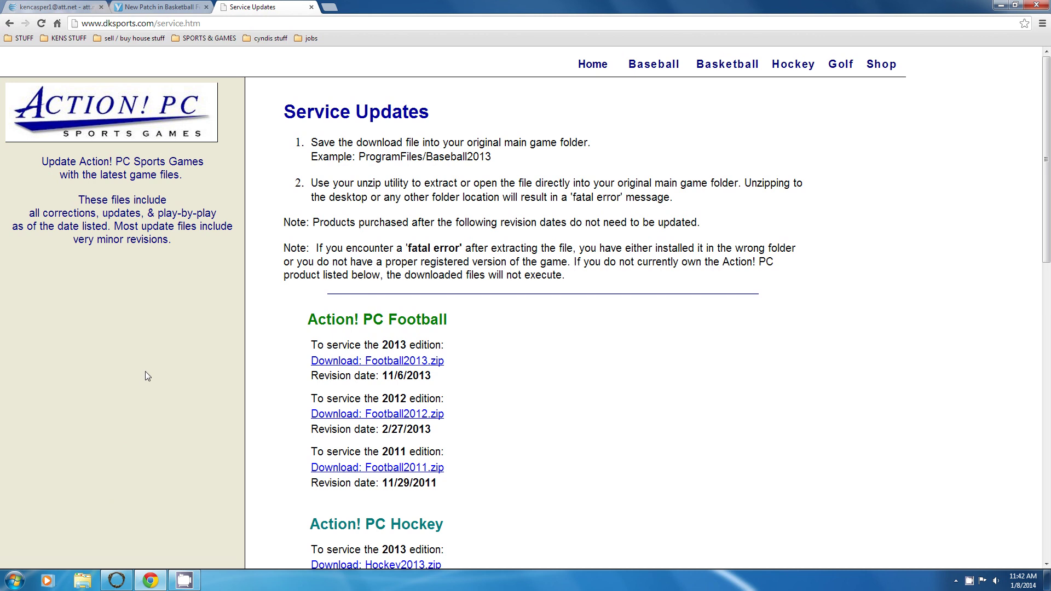
# - Scroll down the Service Updates page to the Action! PC Basketball 2013 download dated 1/8/2014
pyautogui.scroll(-3, 493, 375)
pyautogui.scroll(-5, 519, 380)
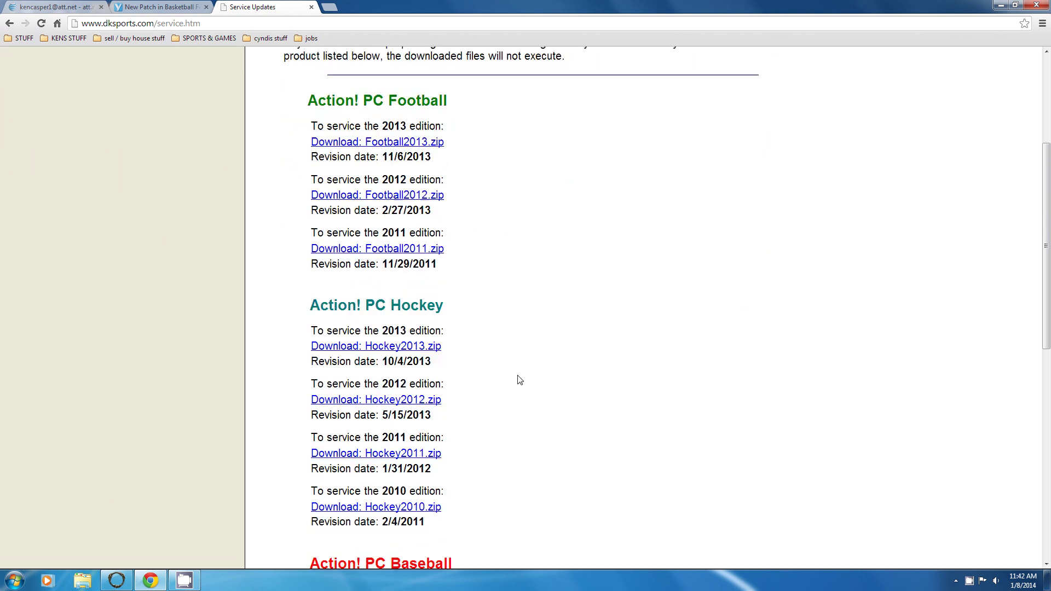
pyautogui.scroll(-5, 520, 380)
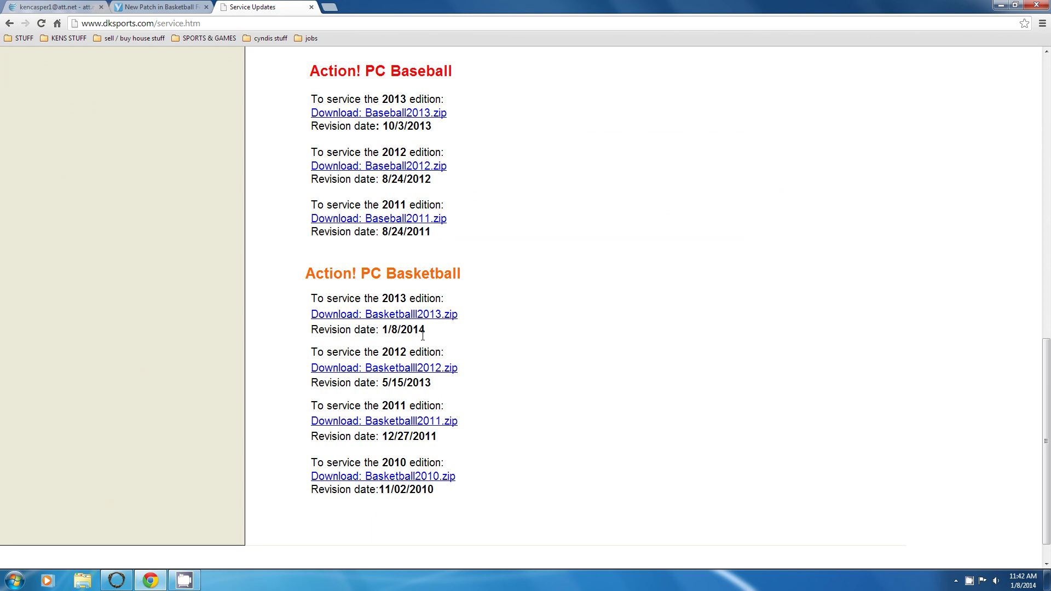
# - Save Basketball2013.zip from the Basketball 2013 download link into the Downloads folder
pyautogui.click(382, 316)
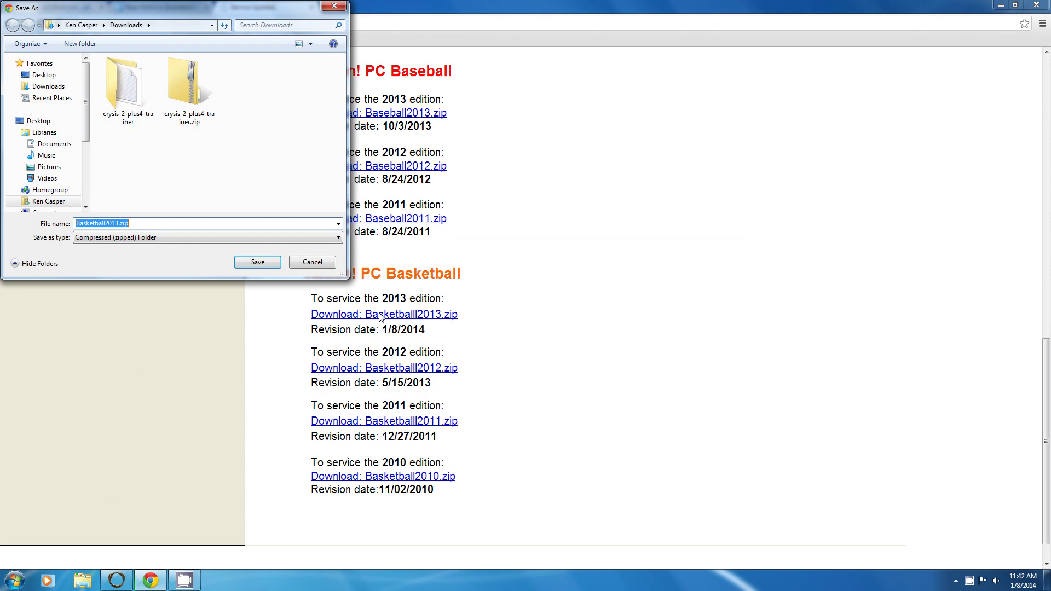
pyautogui.click(48, 87)
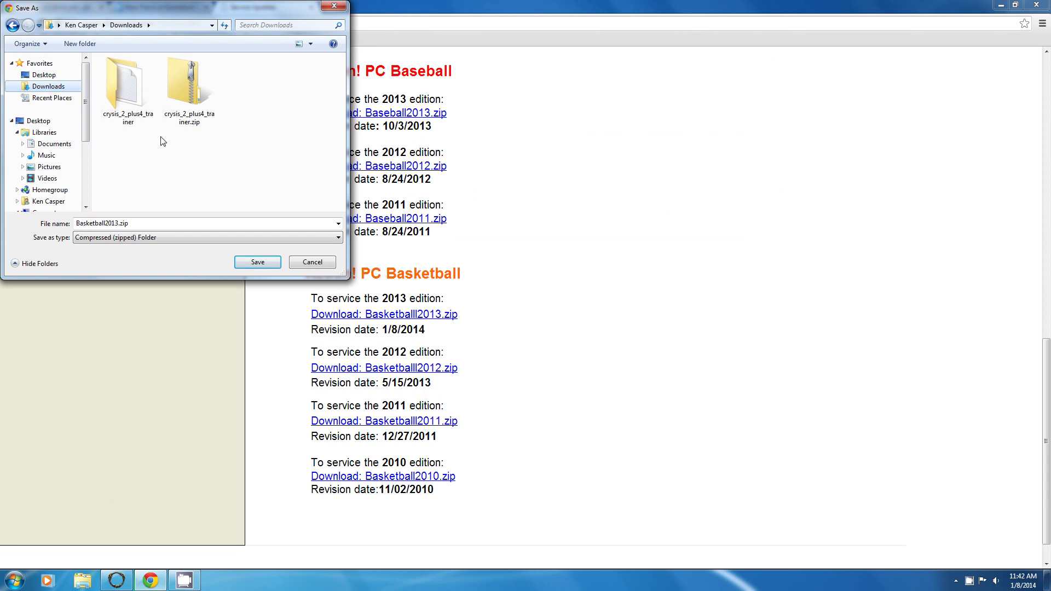
pyautogui.click(261, 261)
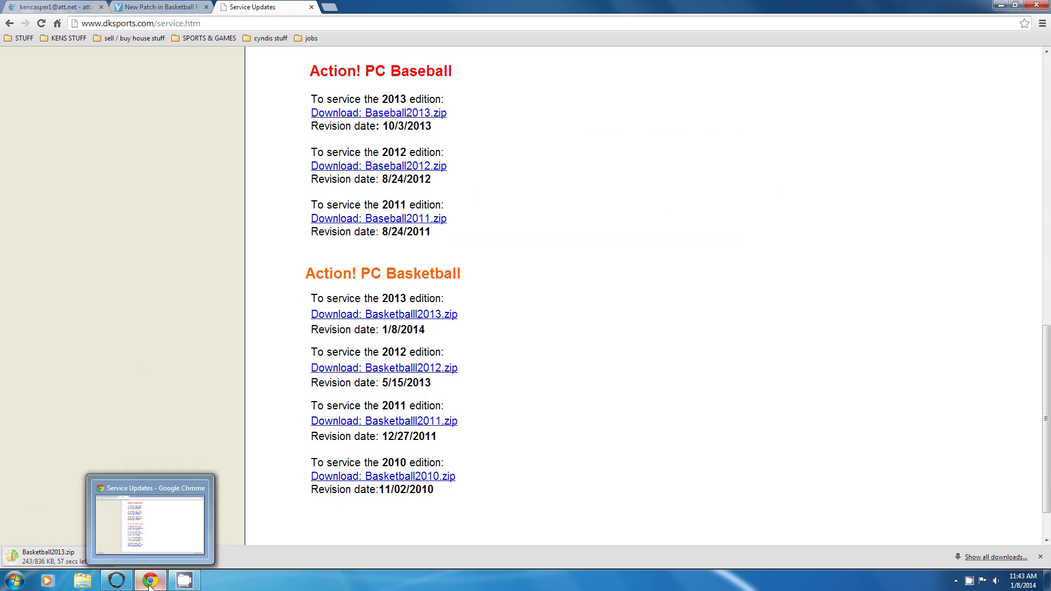
# - Launch Action! PC Basketball 2013 from the Start menu and open its Internet > Service Updates page
pyautogui.moveTo(116, 580)
pyautogui.press('super')
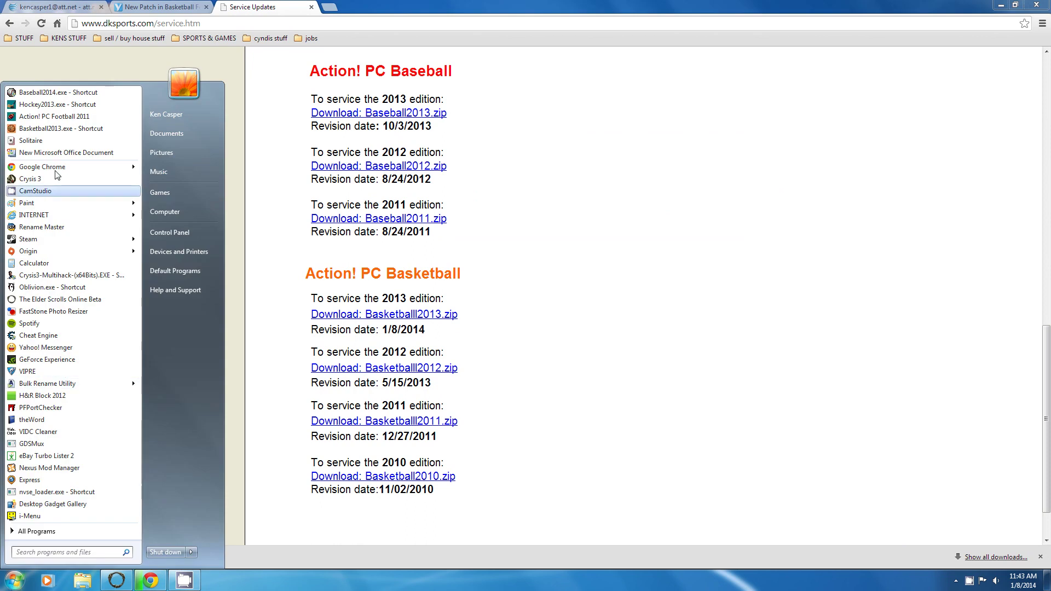
pyautogui.click(46, 129)
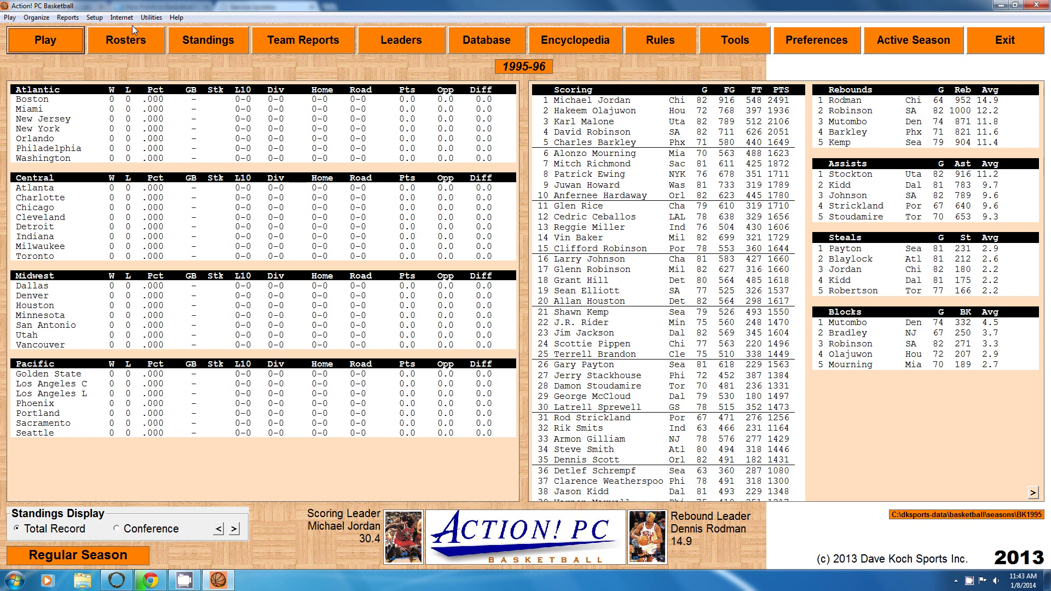
pyautogui.click(122, 17)
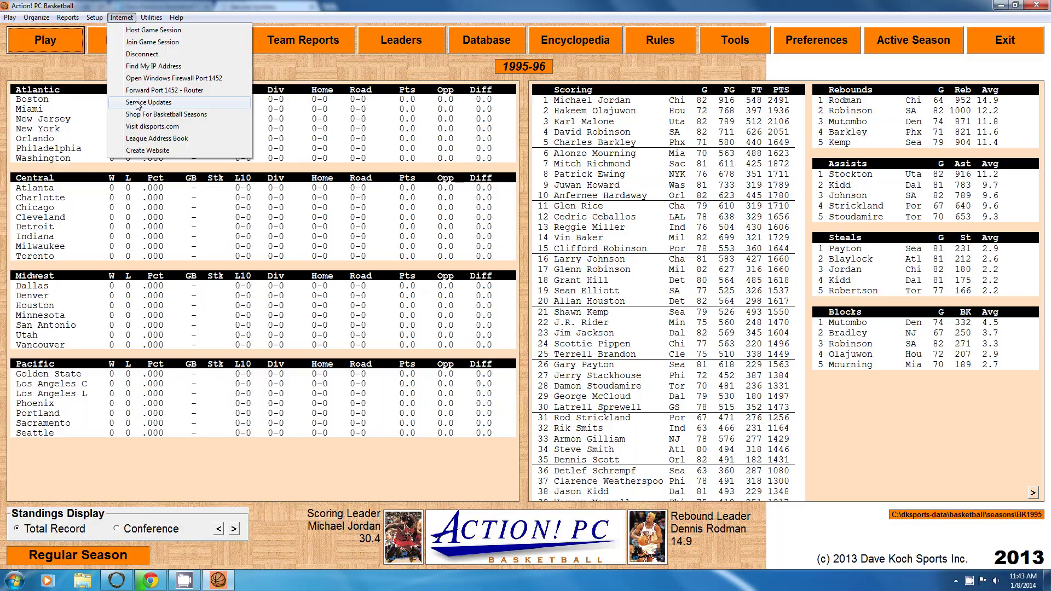
pyautogui.click(138, 102)
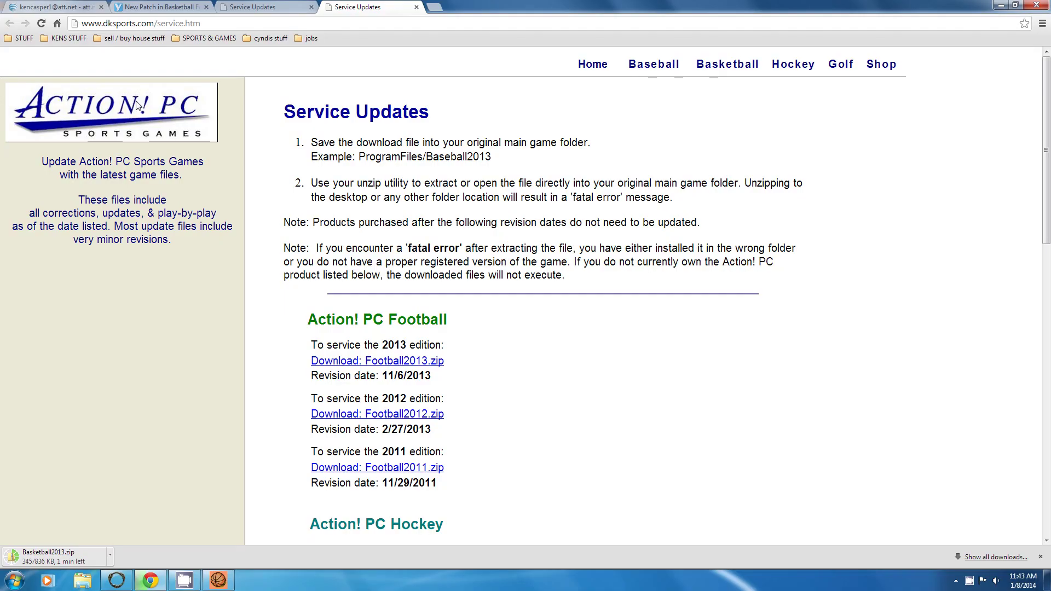
# - Close the duplicate Service Updates tab and exit Action! PC Basketball while Basketball2013.zip finishes downloading
pyautogui.click(417, 6)
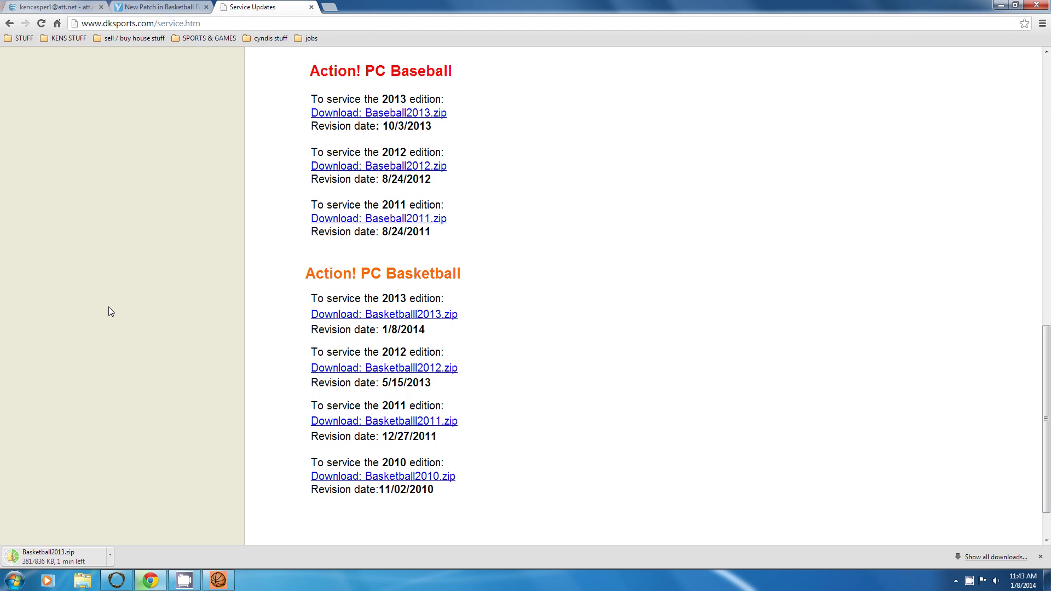
pyautogui.click(219, 580)
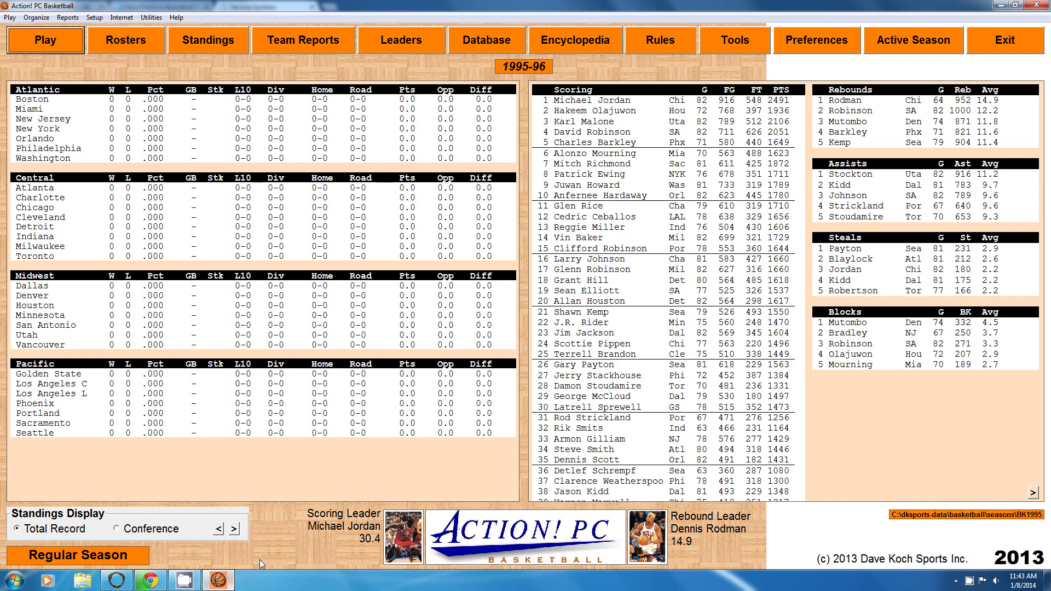
pyautogui.click(1005, 42)
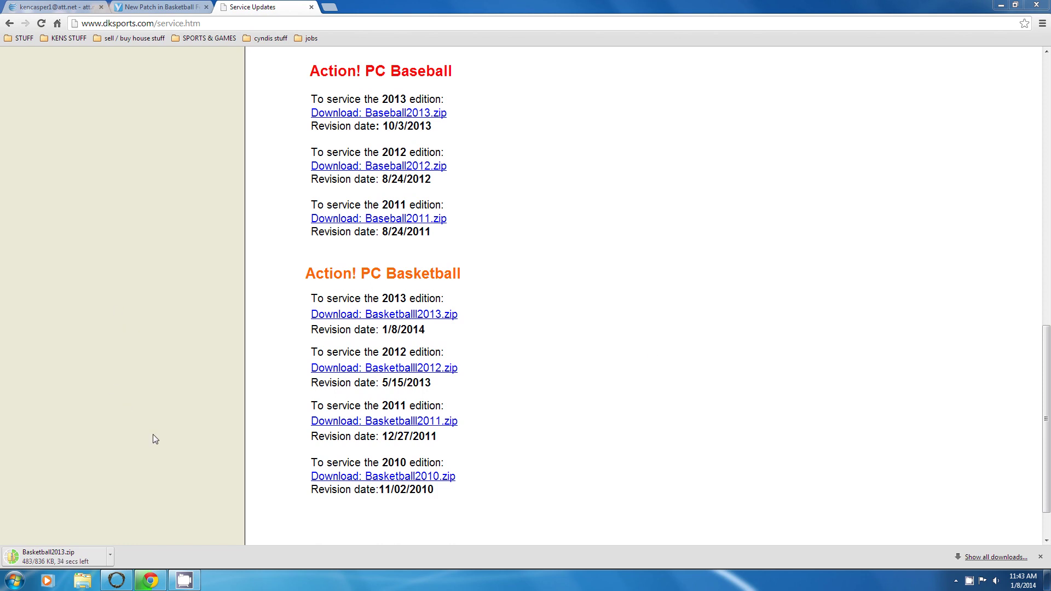
pyautogui.rightClick(970, 585)
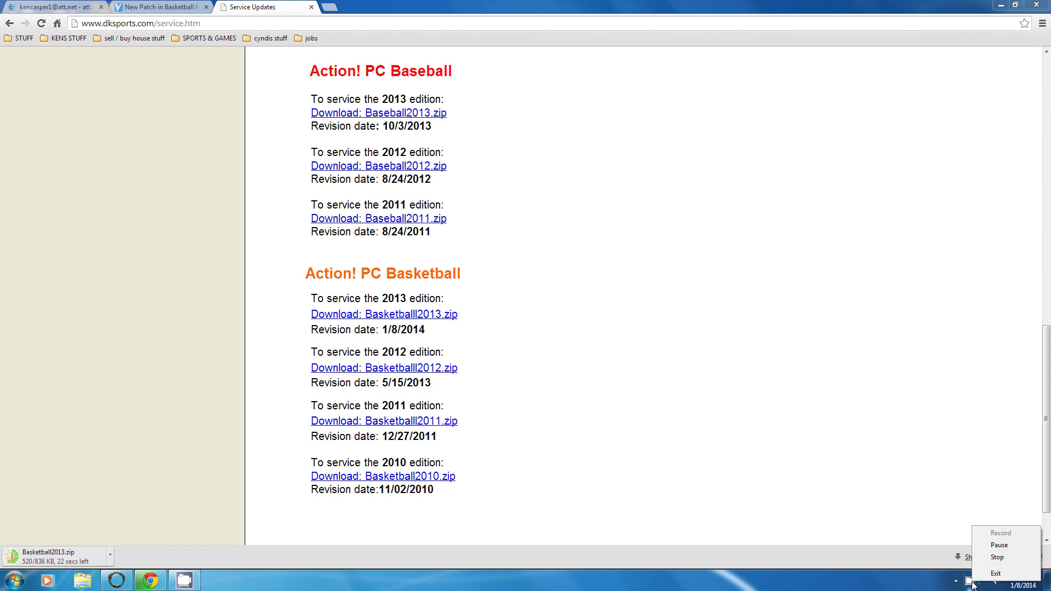
pyautogui.click(993, 545)
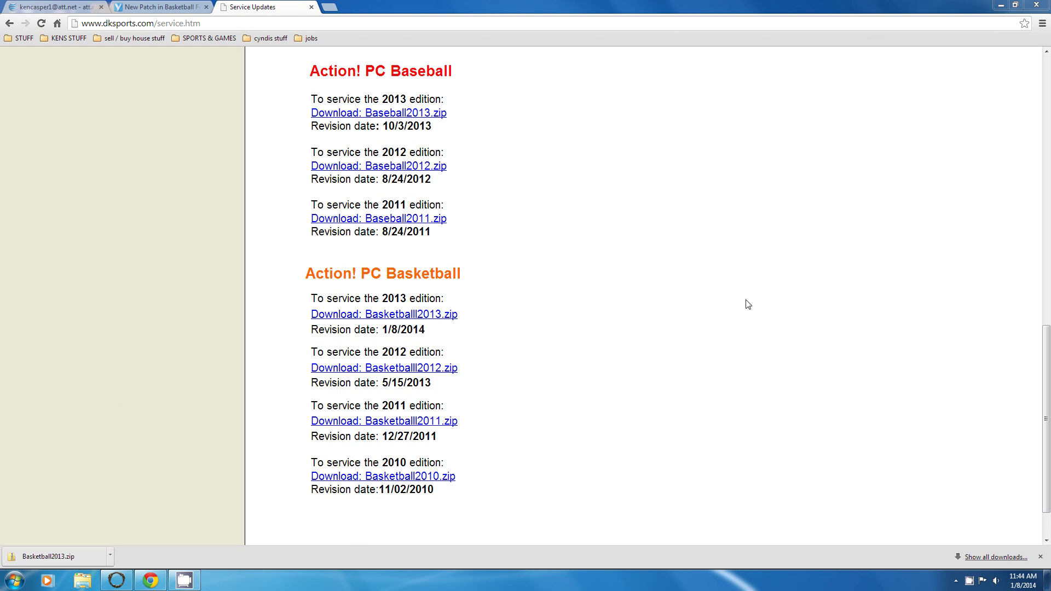
# - Minimize Chrome, open Downloads in Explorer, and start Extract All on Basketball2013.zip
pyautogui.click(1003, 6)
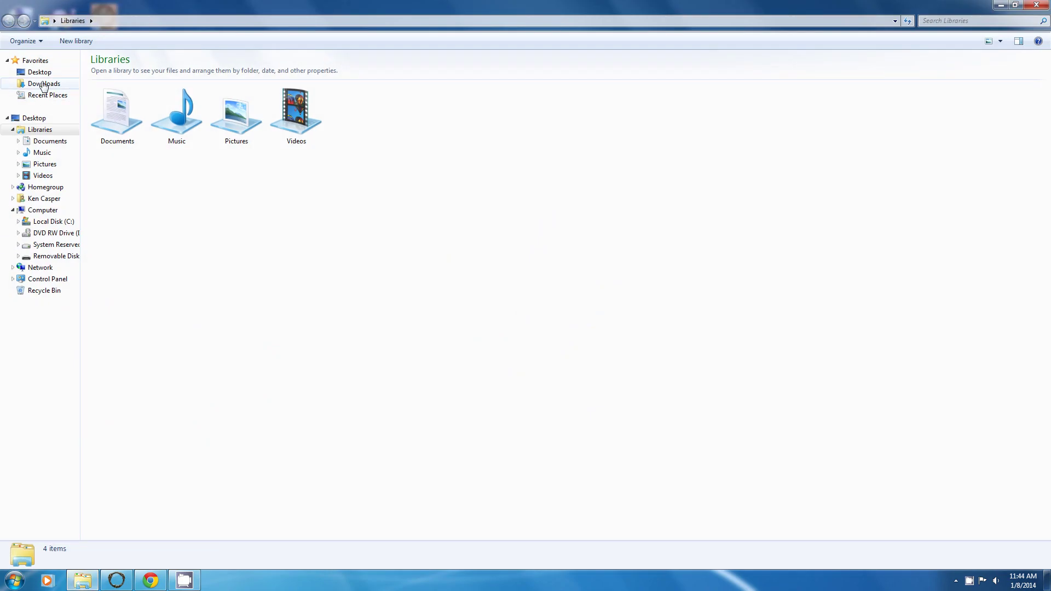
pyautogui.click(44, 85)
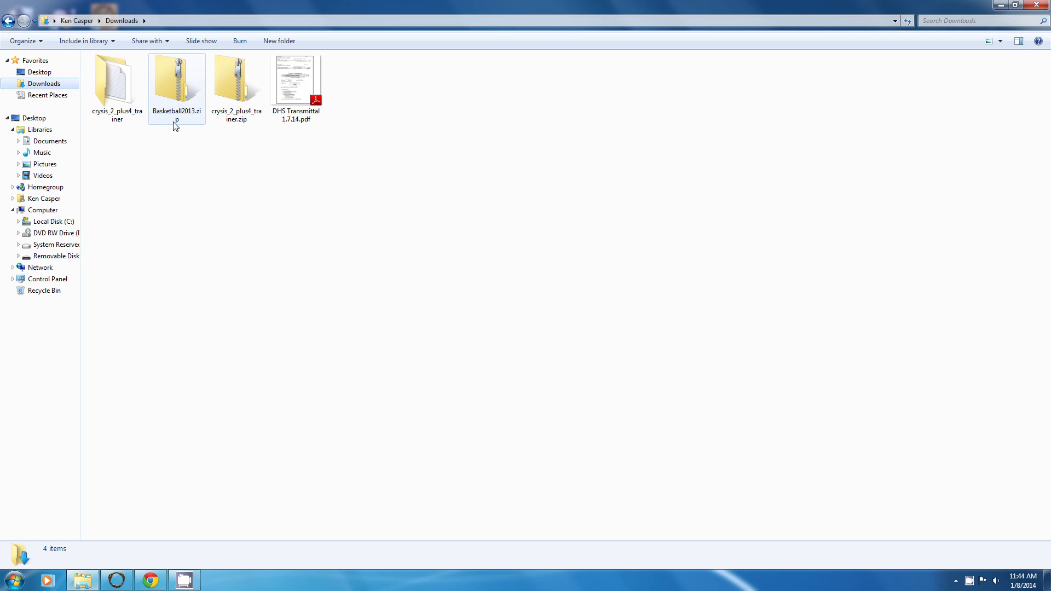
pyautogui.click(175, 85)
pyautogui.rightClick(176, 85)
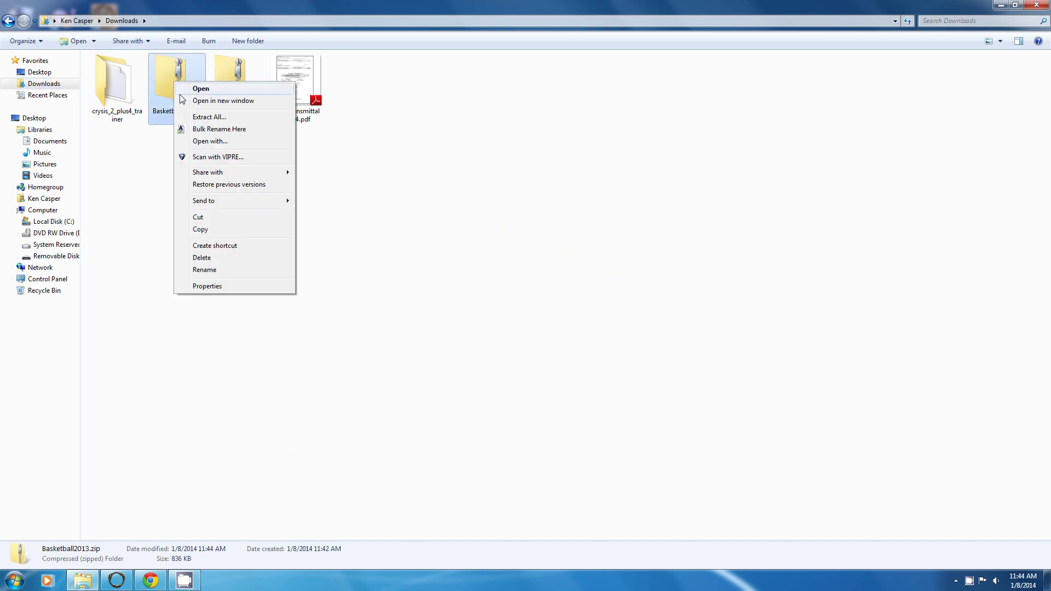
pyautogui.click(204, 118)
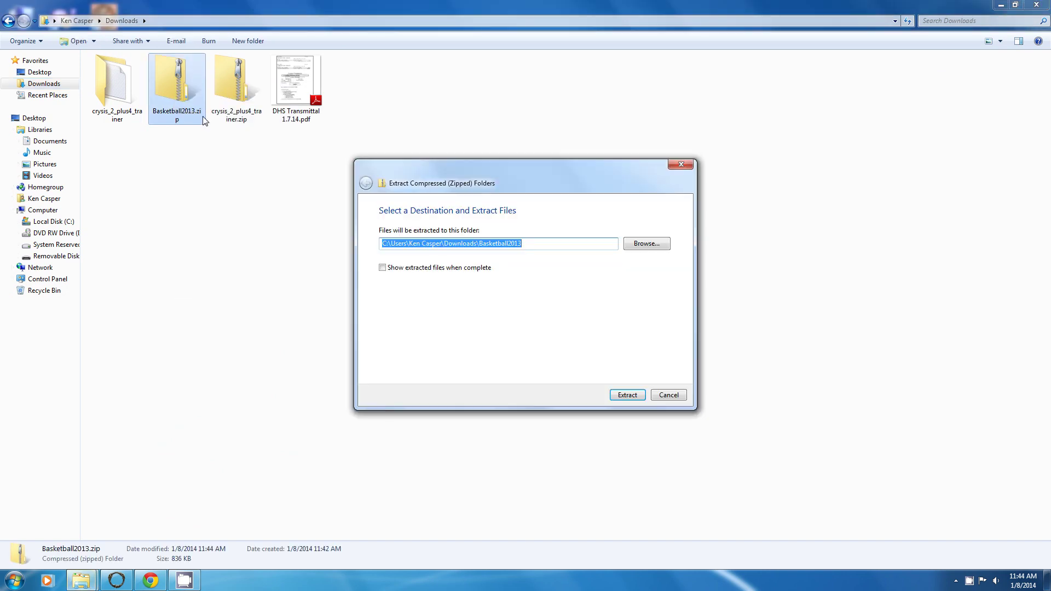
# - Browse for an extraction folder and expand Computer > Local Disk (C:)
pyautogui.click(652, 245)
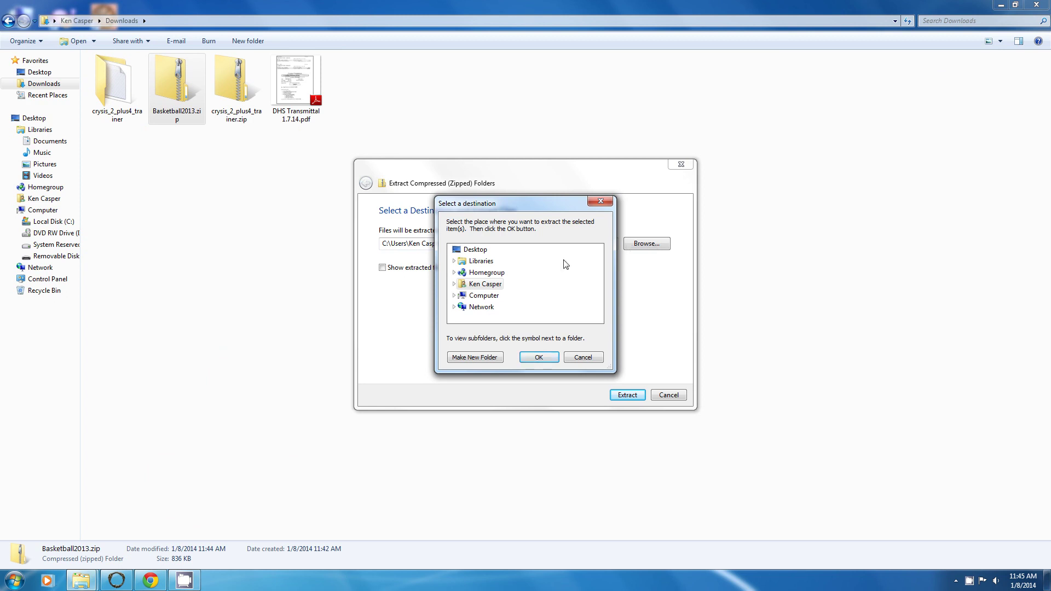
pyautogui.click(483, 295)
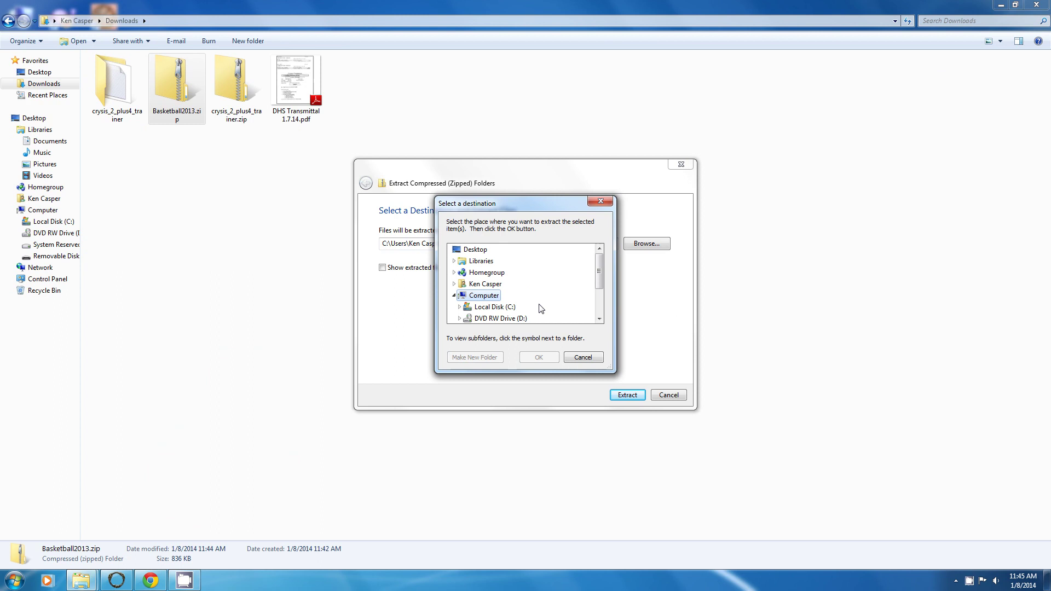
pyautogui.doubleClick(493, 308)
pyautogui.scroll(-3, 550, 301)
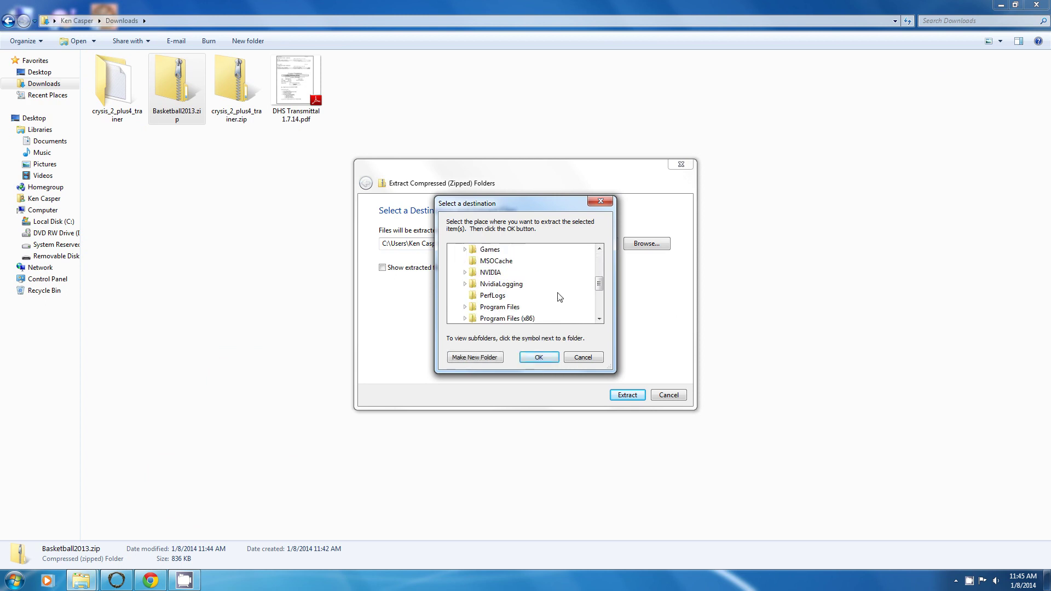
pyautogui.scroll(-1, 559, 297)
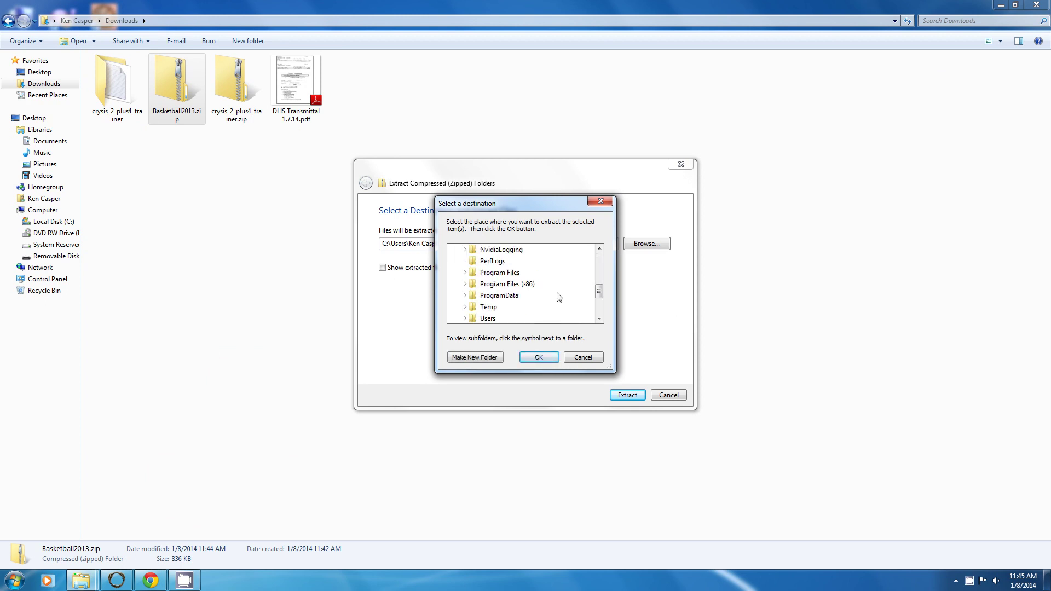
# - Expand Program Files (x86) and confirm its Basketball2013 folder as the extraction destination
pyautogui.doubleClick(505, 284)
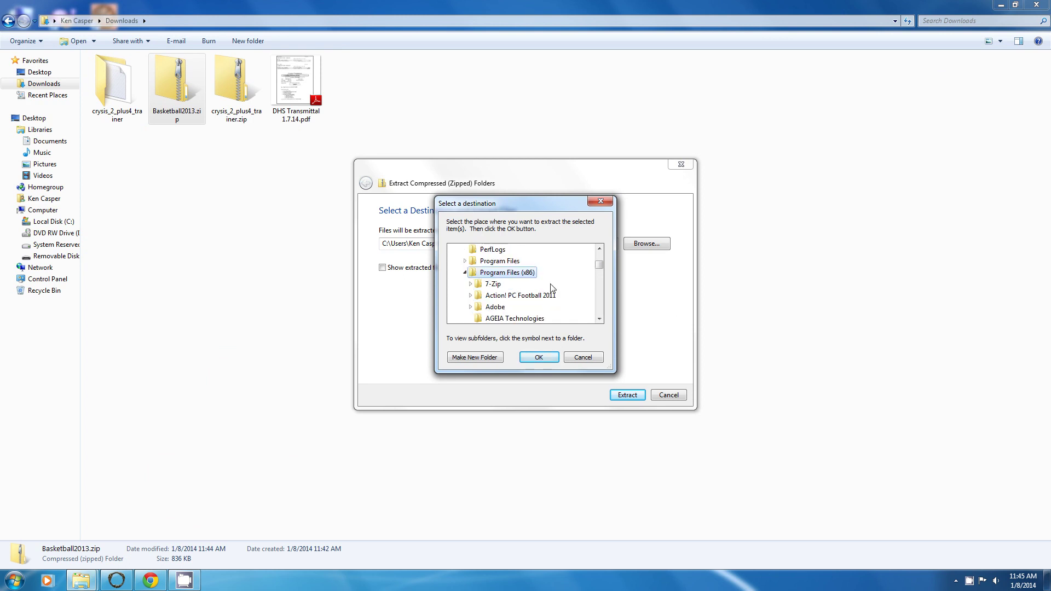
pyautogui.scroll(-1, 551, 286)
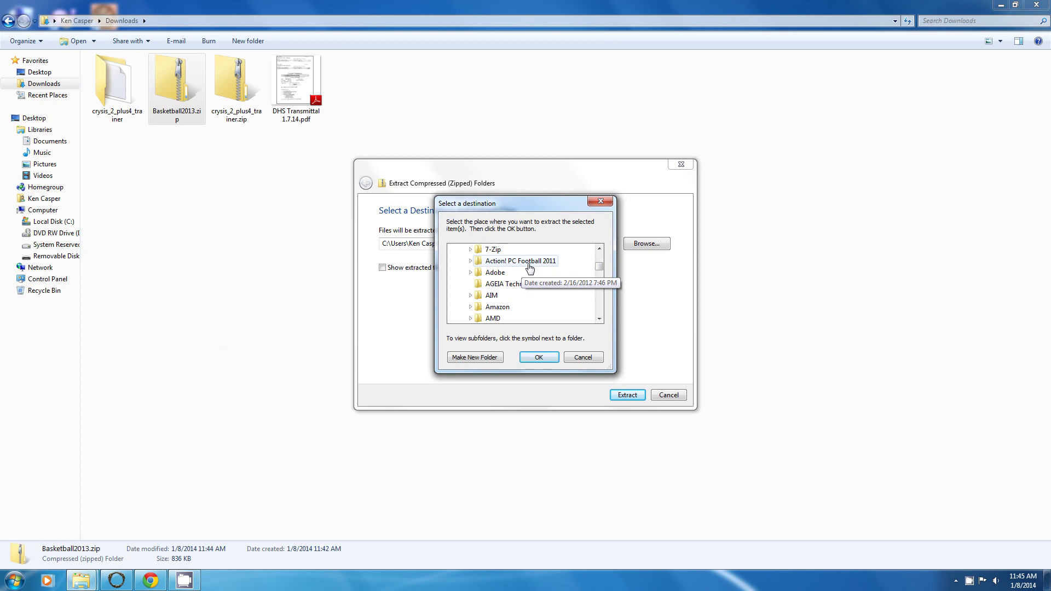
pyautogui.scroll(-2, 551, 282)
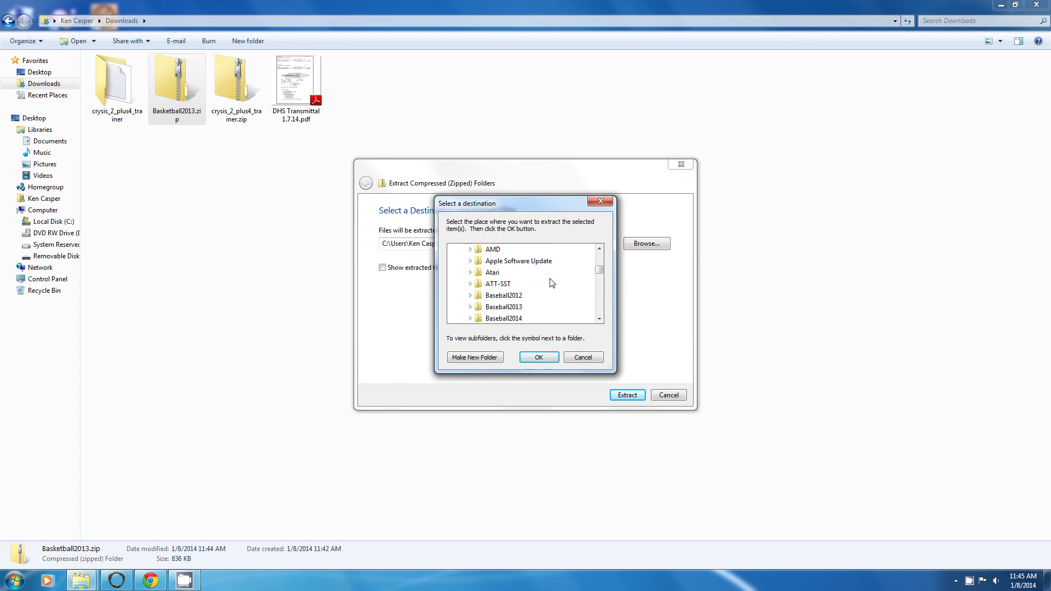
pyautogui.scroll(-1, 524, 286)
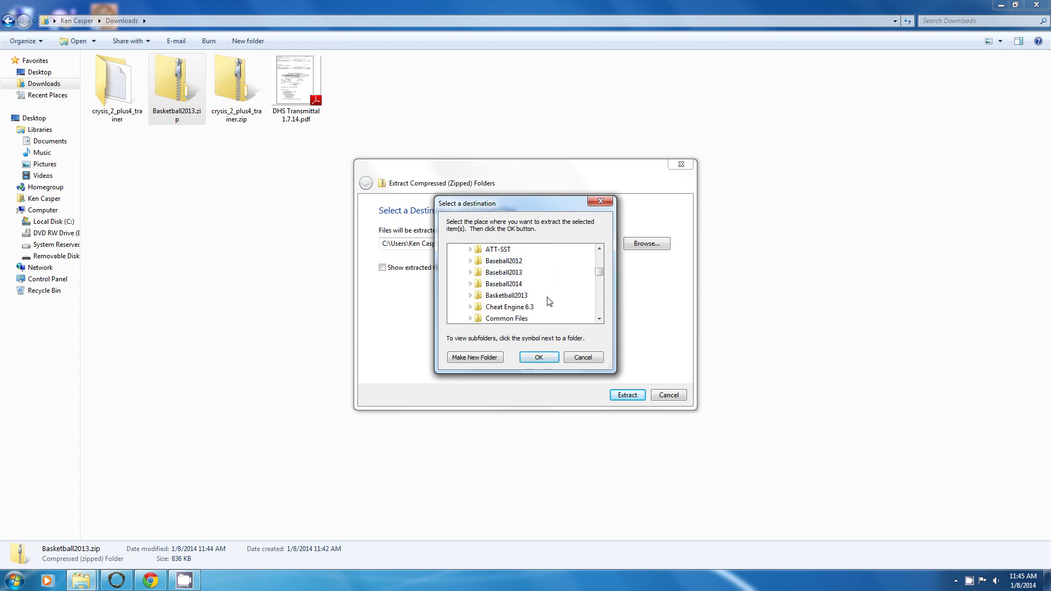
pyautogui.scroll(-4, 531, 304)
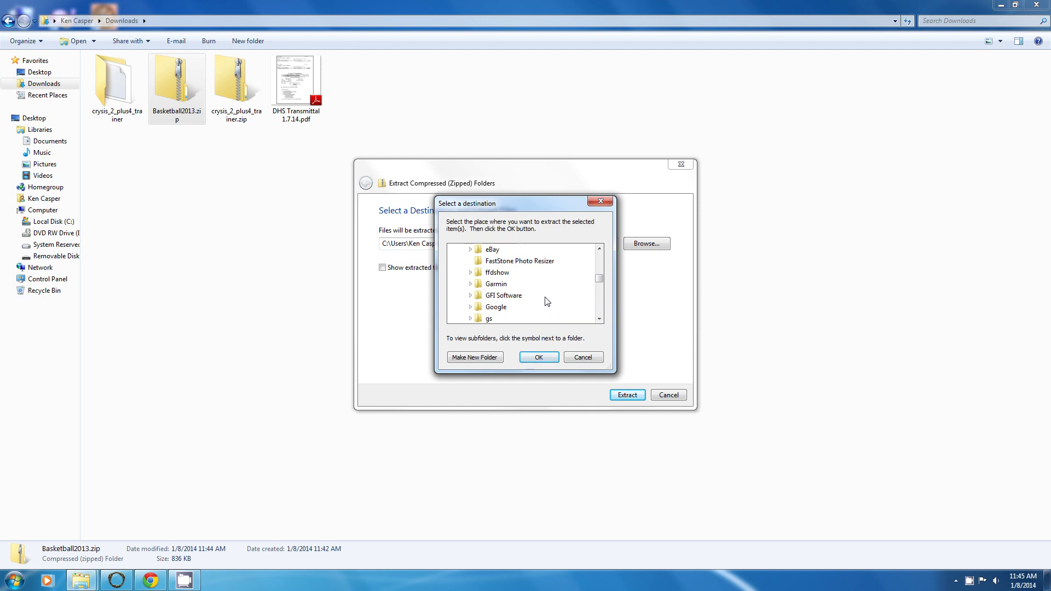
pyautogui.scroll(-2, 545, 301)
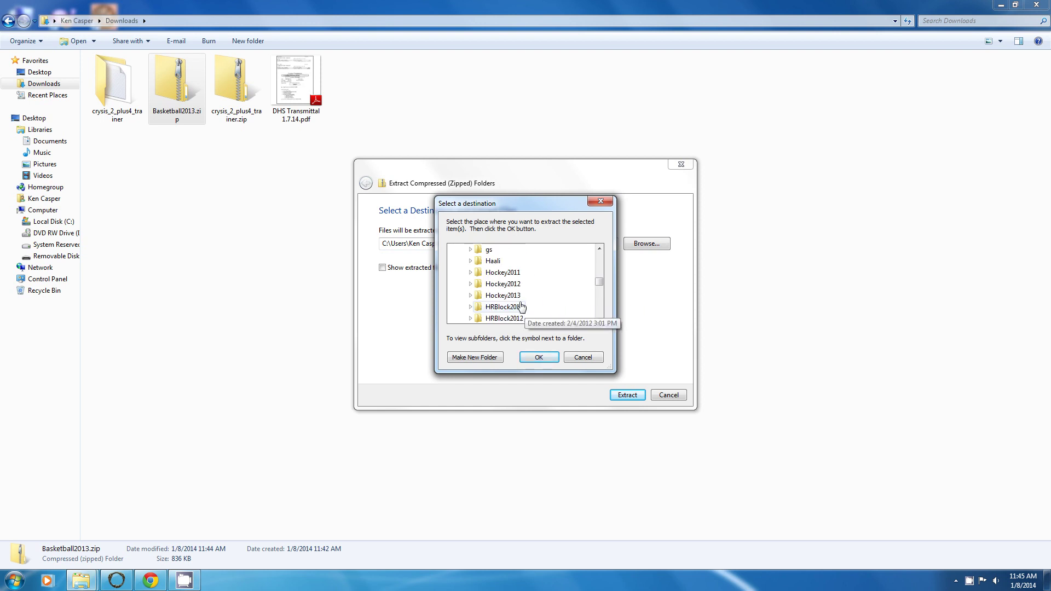
pyautogui.scroll(4, 539, 301)
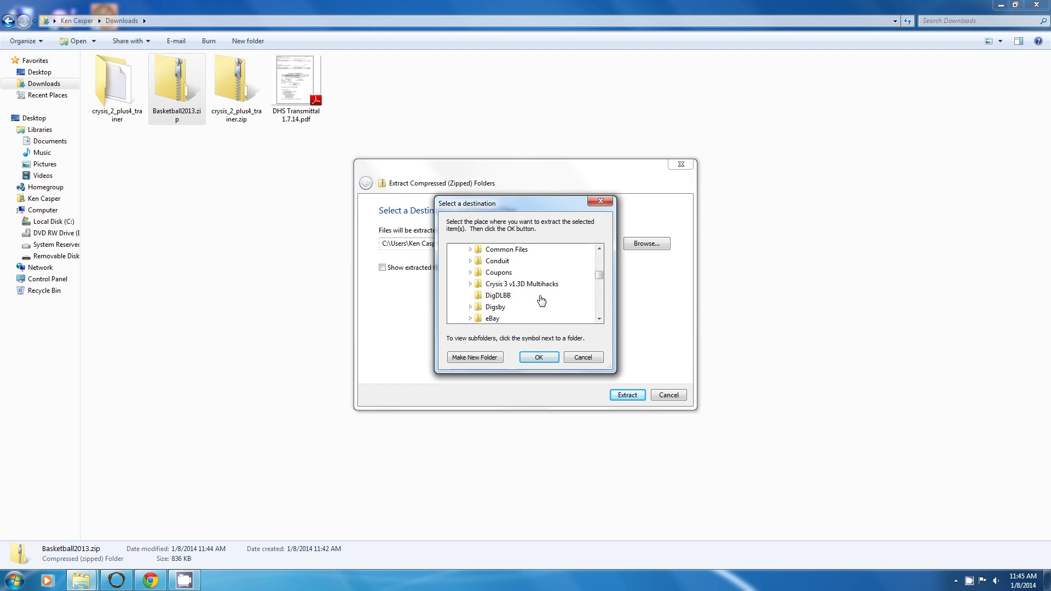
pyautogui.scroll(2, 541, 300)
pyautogui.scroll(1, 541, 300)
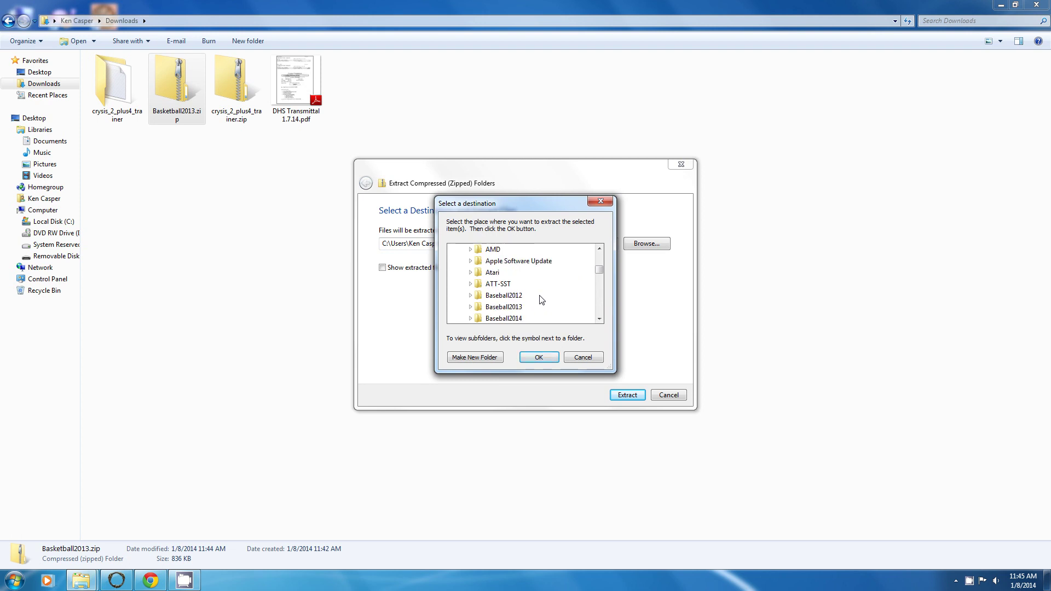
pyautogui.scroll(-1, 541, 300)
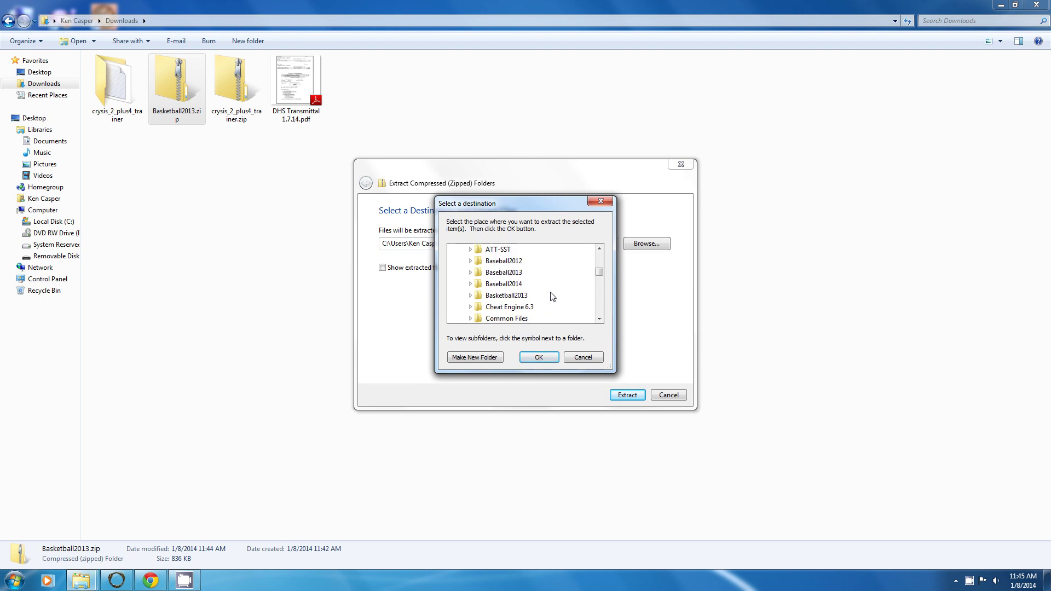
pyautogui.click(506, 296)
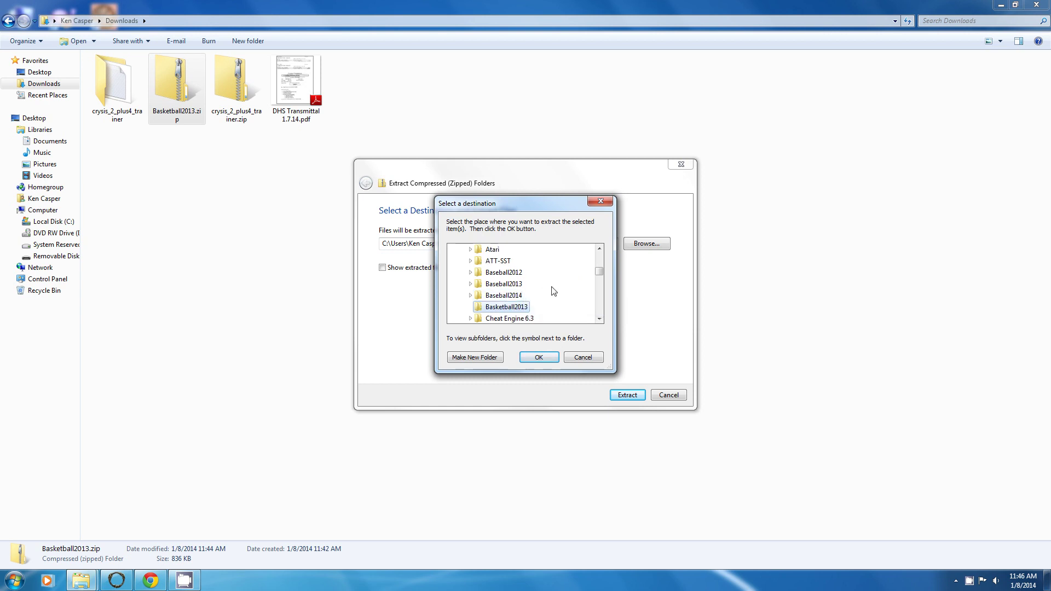
pyautogui.click(545, 356)
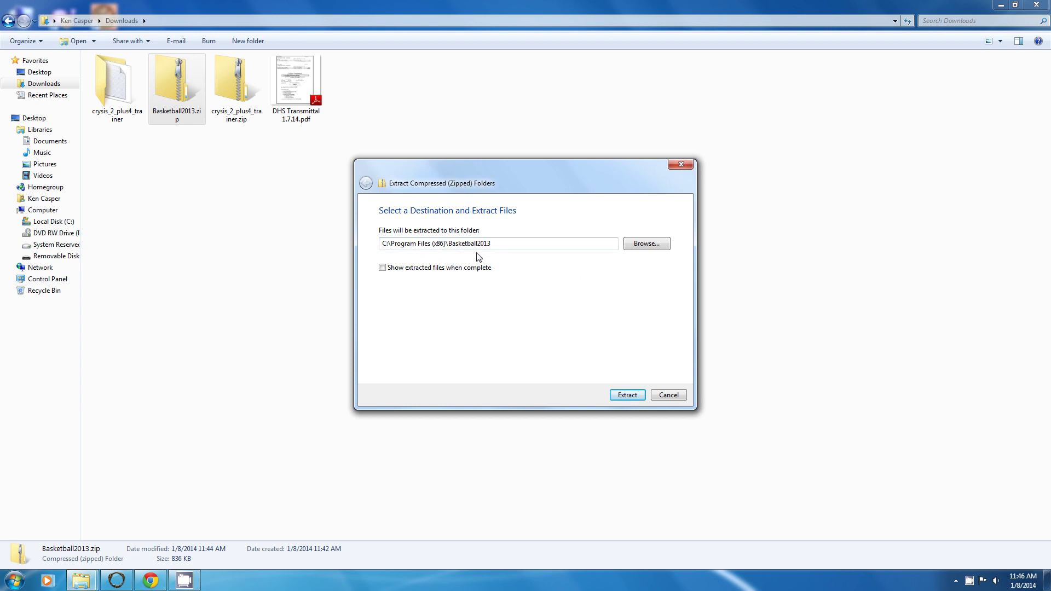
# - Extract the update, replacing the existing Basketball2013.exe and granting administrator permission
pyautogui.click(630, 399)
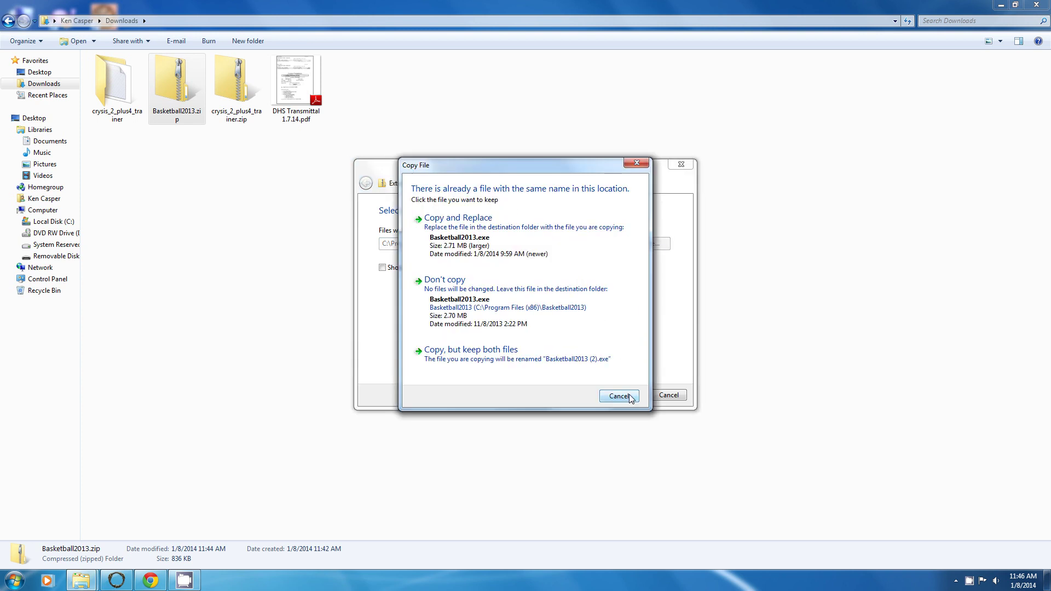
pyautogui.click(629, 229)
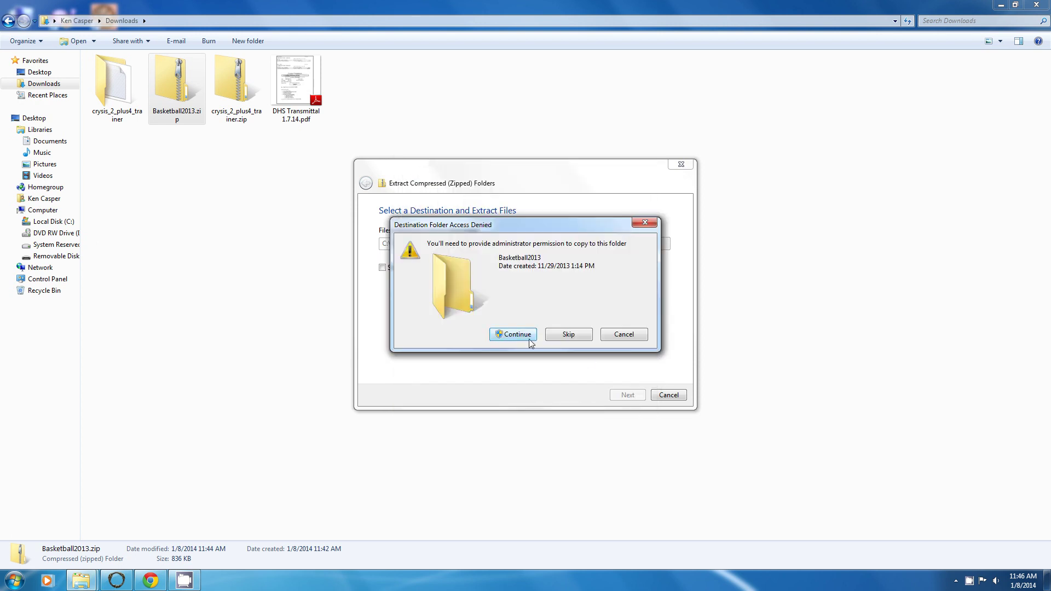
pyautogui.click(518, 335)
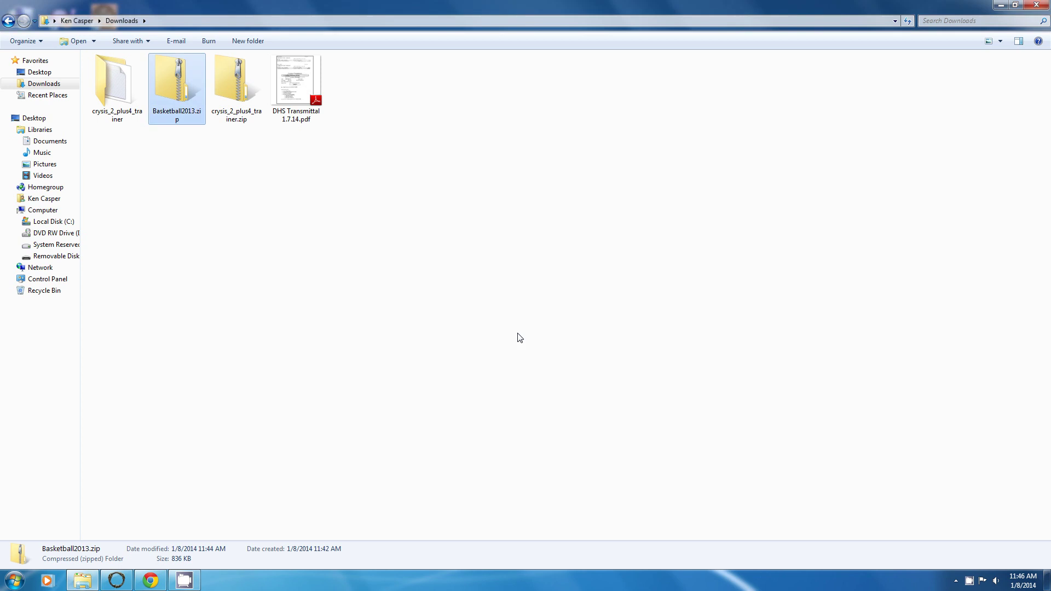
# - Close the Downloads folder and launch Basketball2013 from the Start menu, allowing it to run
pyautogui.click(1038, 6)
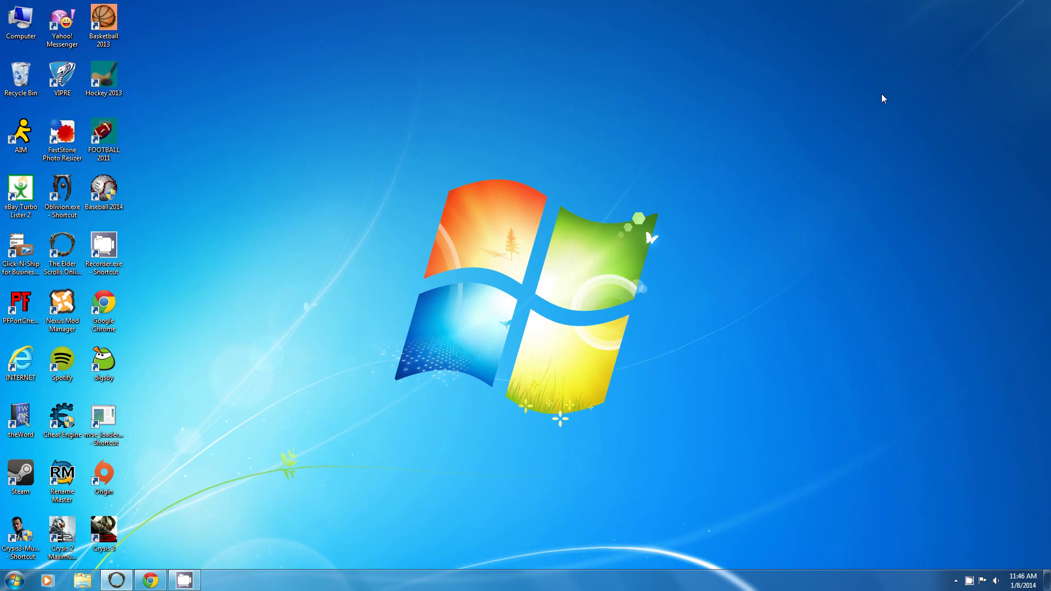
pyautogui.click(14, 581)
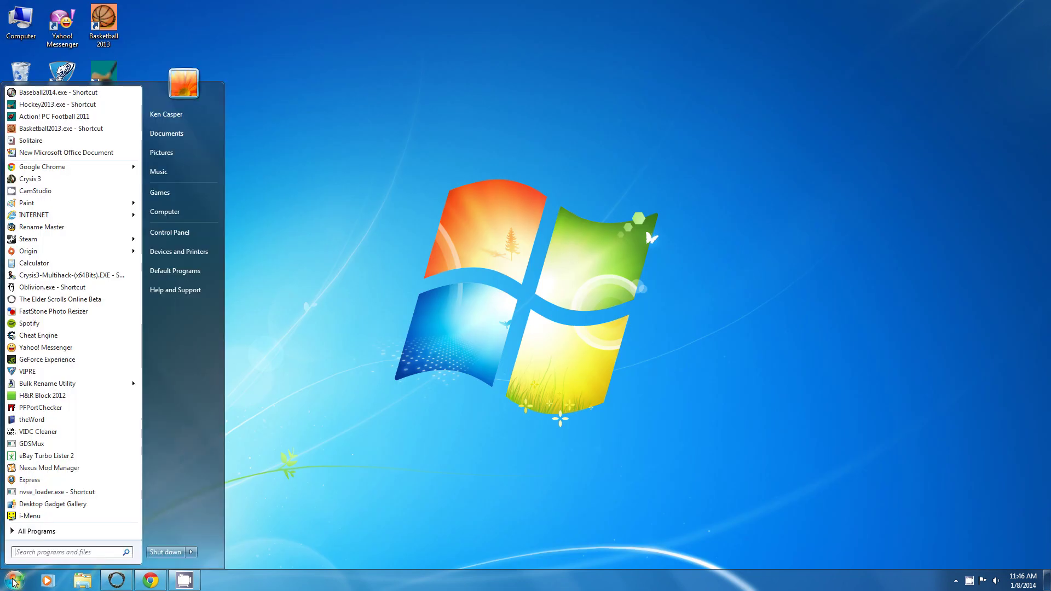
pyautogui.click(45, 134)
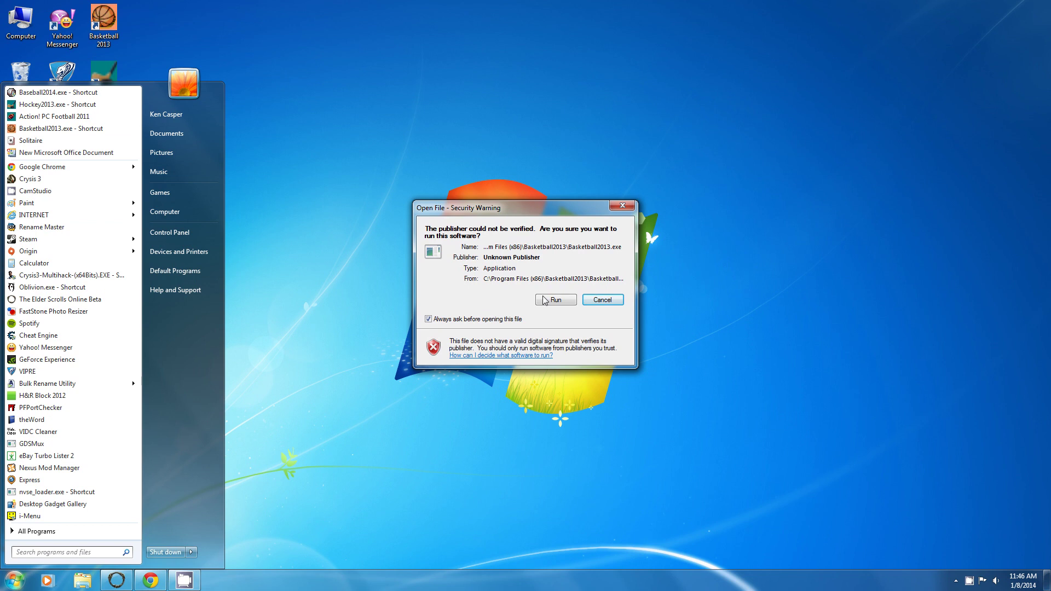
pyautogui.click(551, 299)
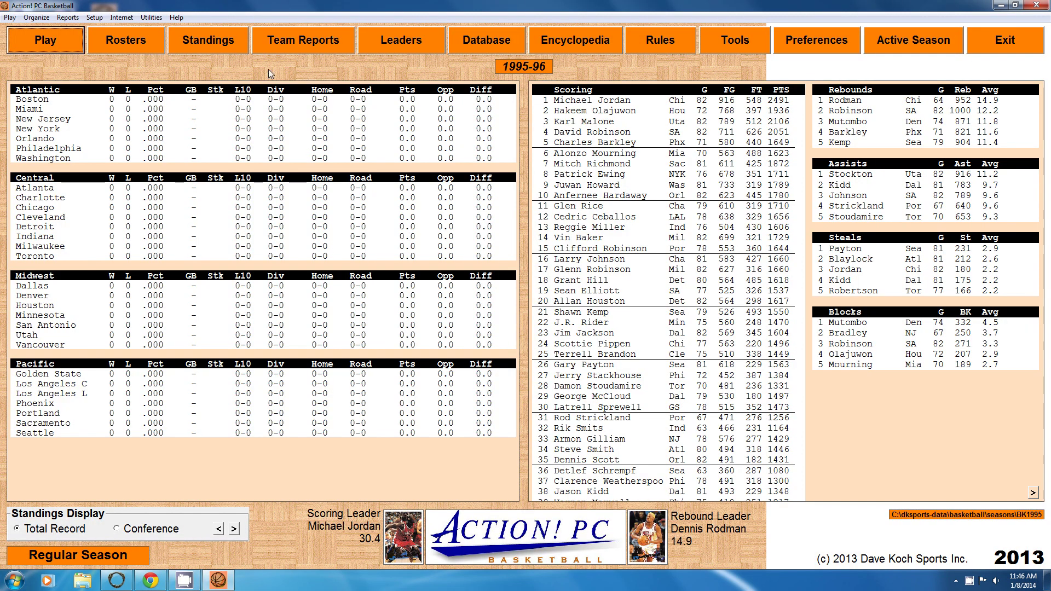
# - Confirm Help > About shows Version 1-8-2013, then exit the game
pyautogui.click(178, 19)
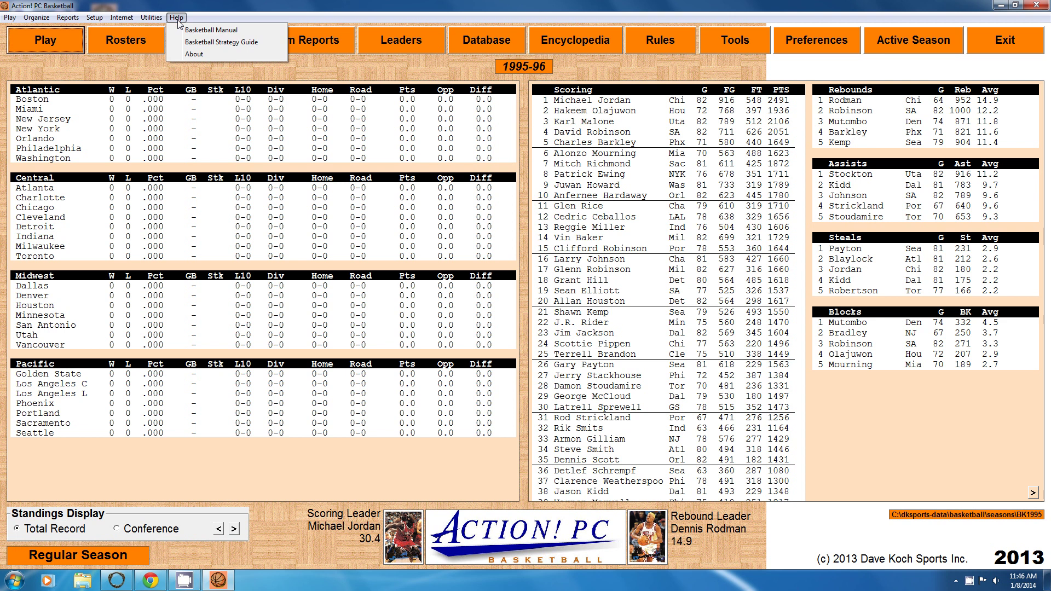
pyautogui.click(194, 54)
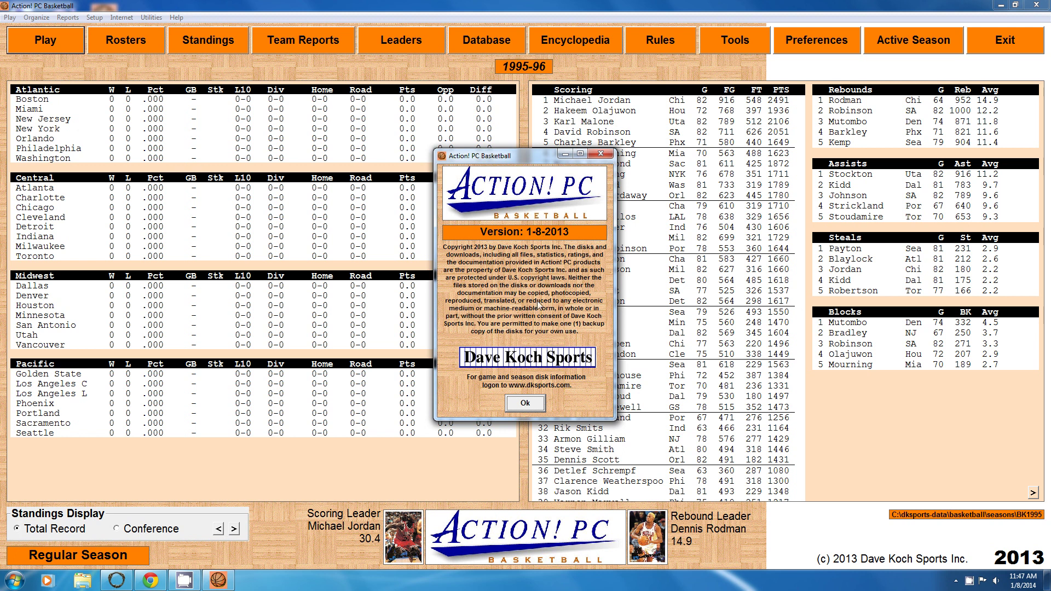
pyautogui.click(528, 403)
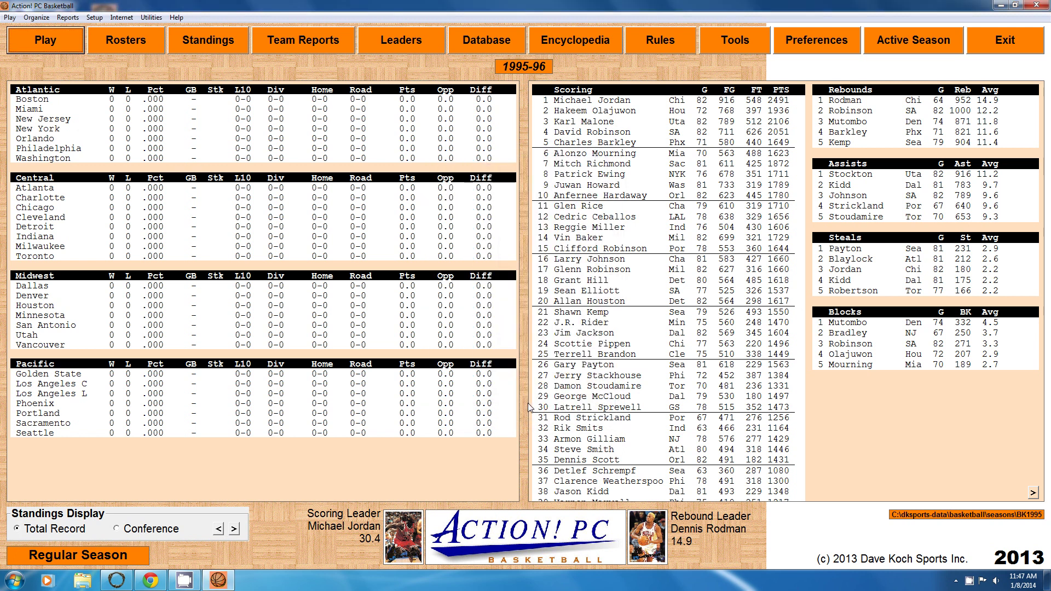
pyautogui.click(1010, 41)
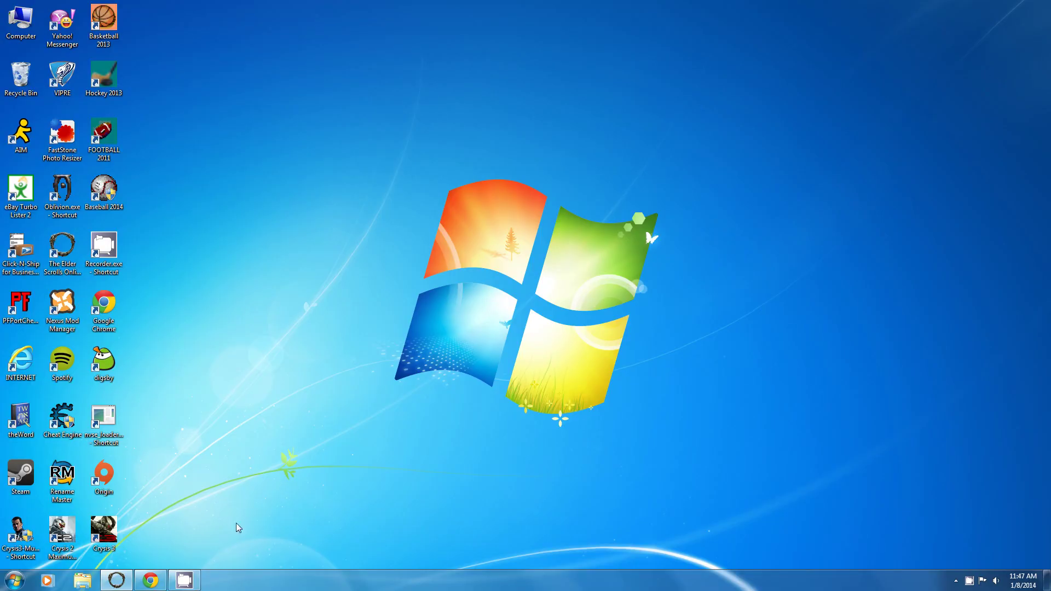
# - Return to Chrome's New Patch forum tab and scroll down to the January 8, 2014 patch notes
pyautogui.click(149, 582)
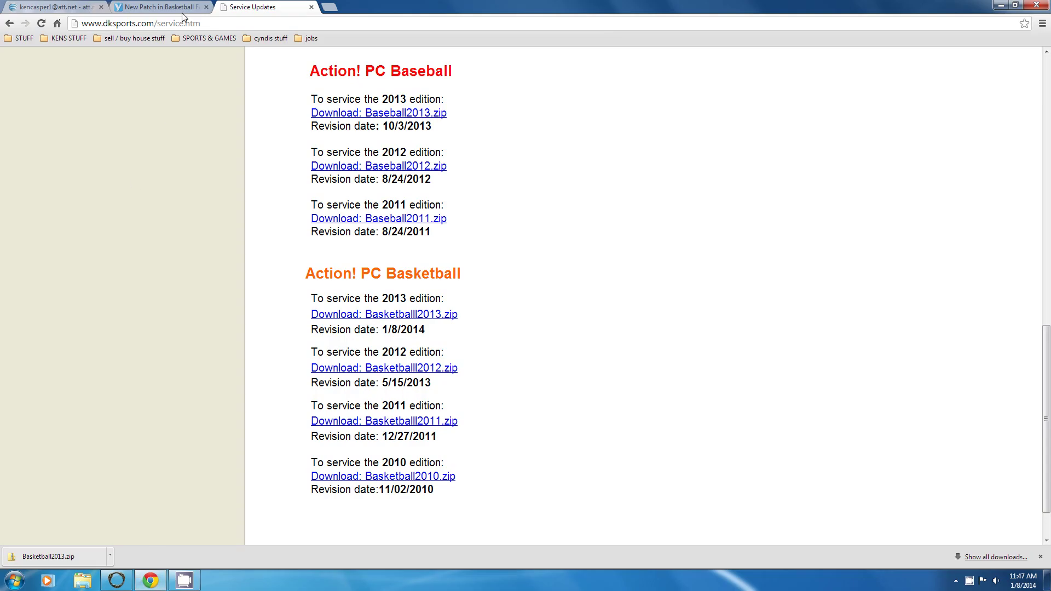
pyautogui.click(182, 11)
pyautogui.scroll(-3, 196, 222)
pyautogui.scroll(-3, 198, 232)
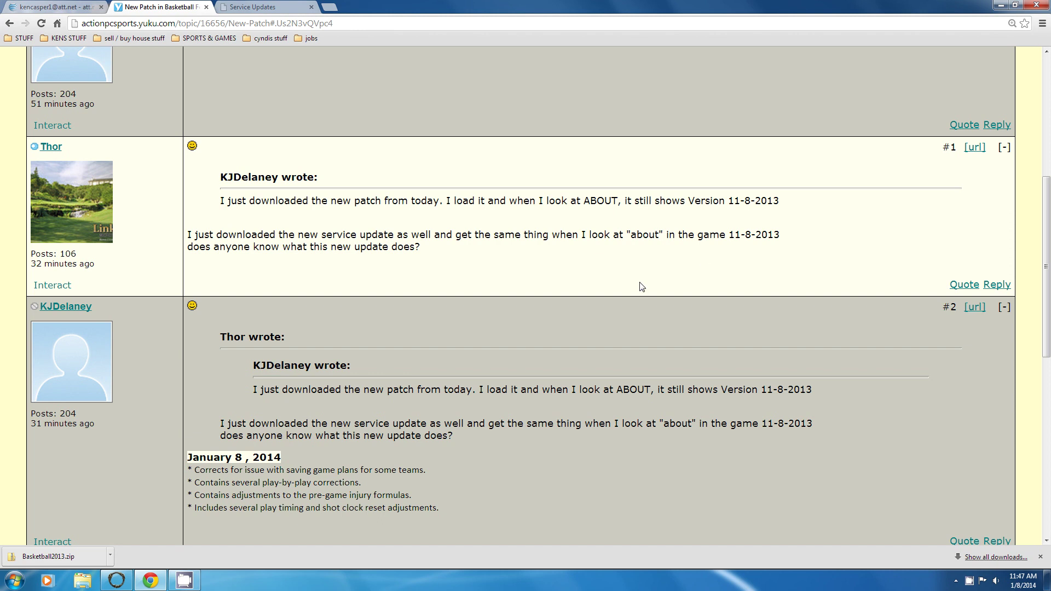
pyautogui.scroll(-1, 641, 286)
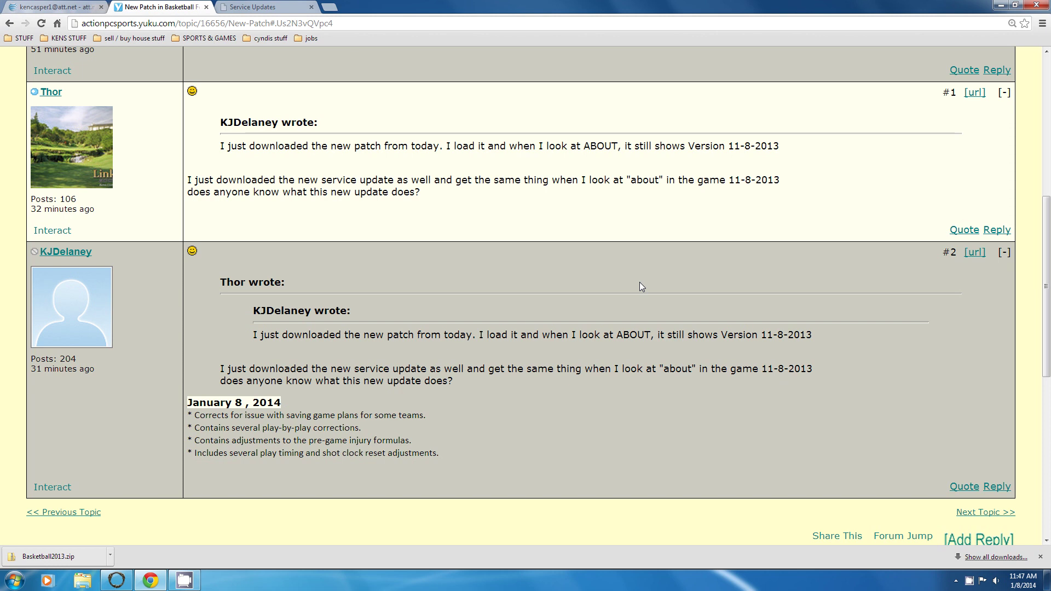
pyautogui.scroll(-1, 641, 286)
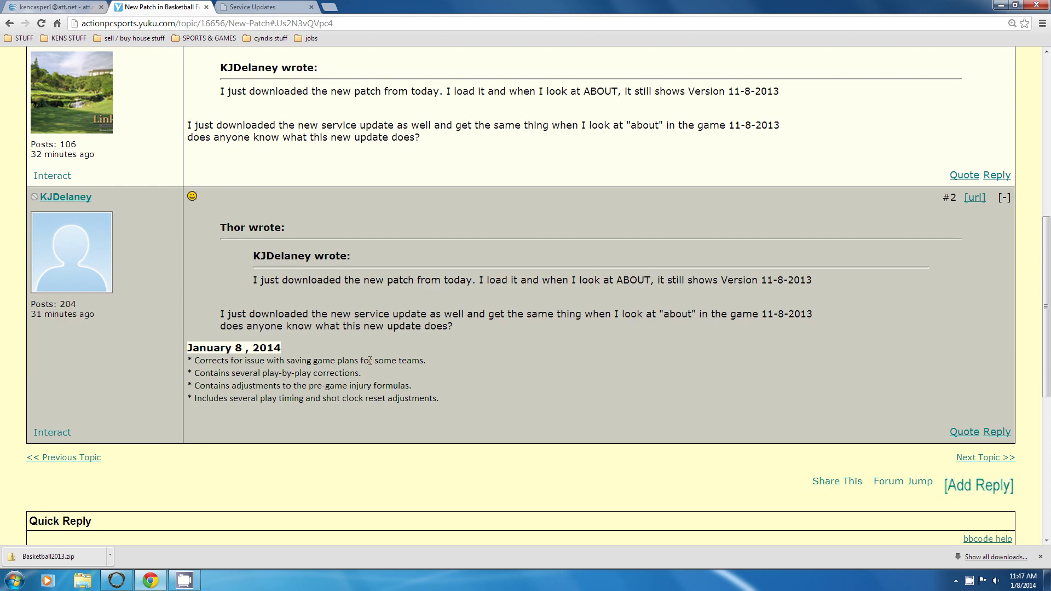
pyautogui.click(14, 581)
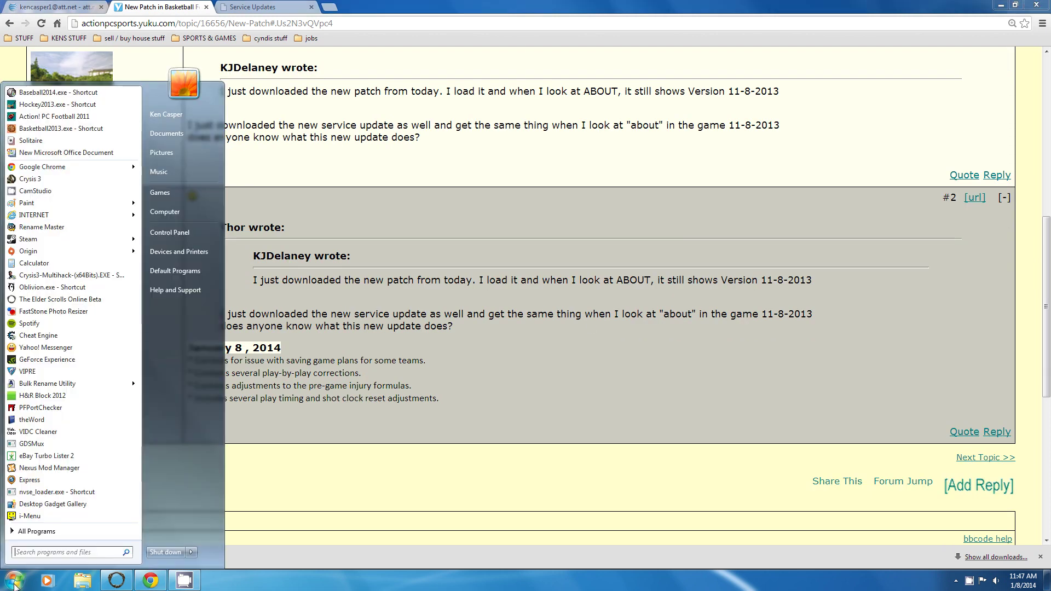
# - Relaunch Basketball2013 from the Start menu and recheck that Help > About reads Version 1-8-2013
pyautogui.click(55, 129)
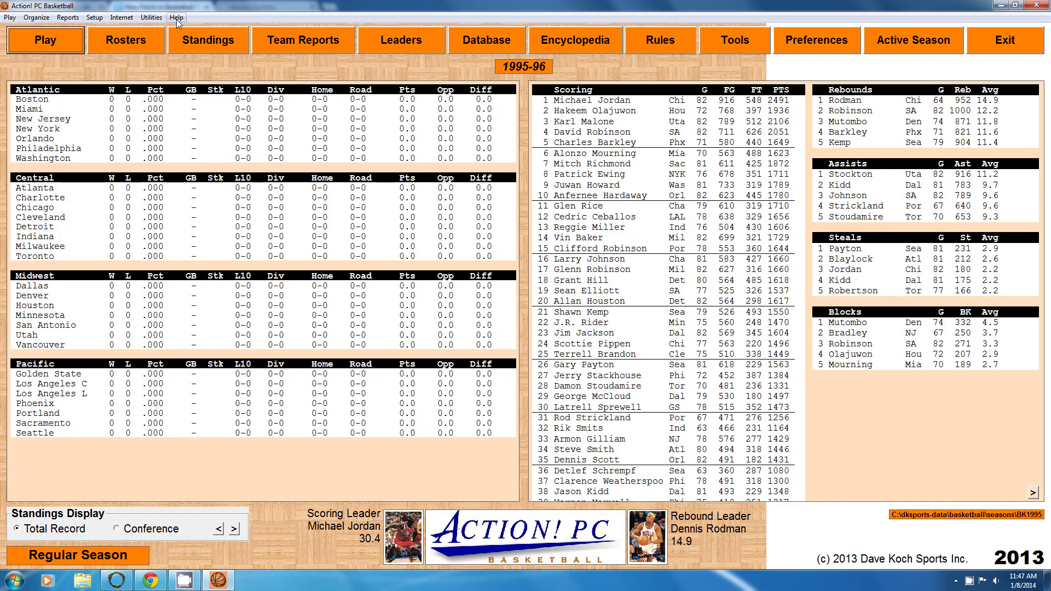
pyautogui.click(177, 17)
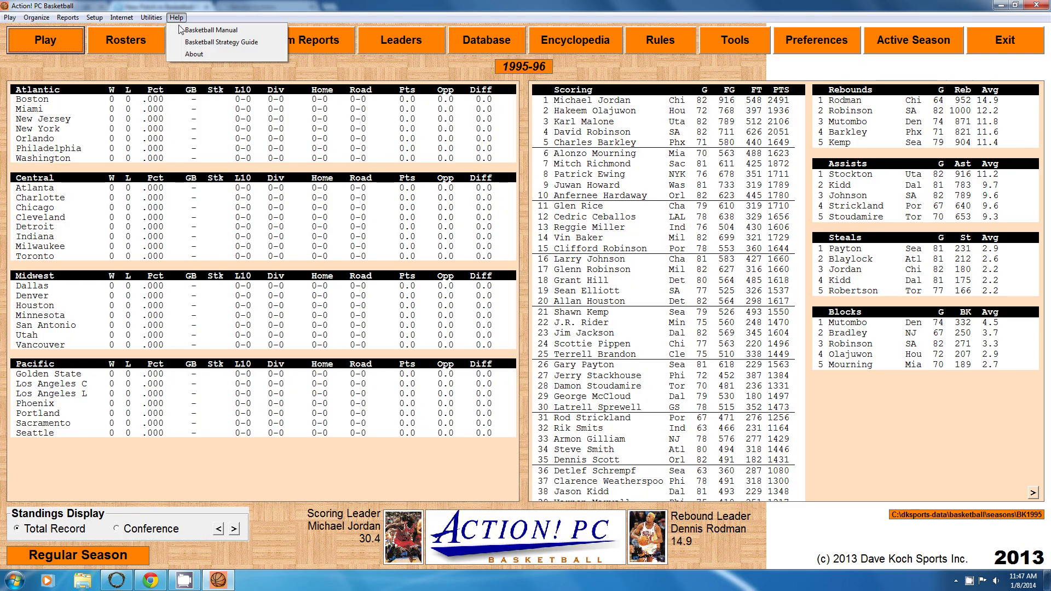
pyautogui.click(189, 55)
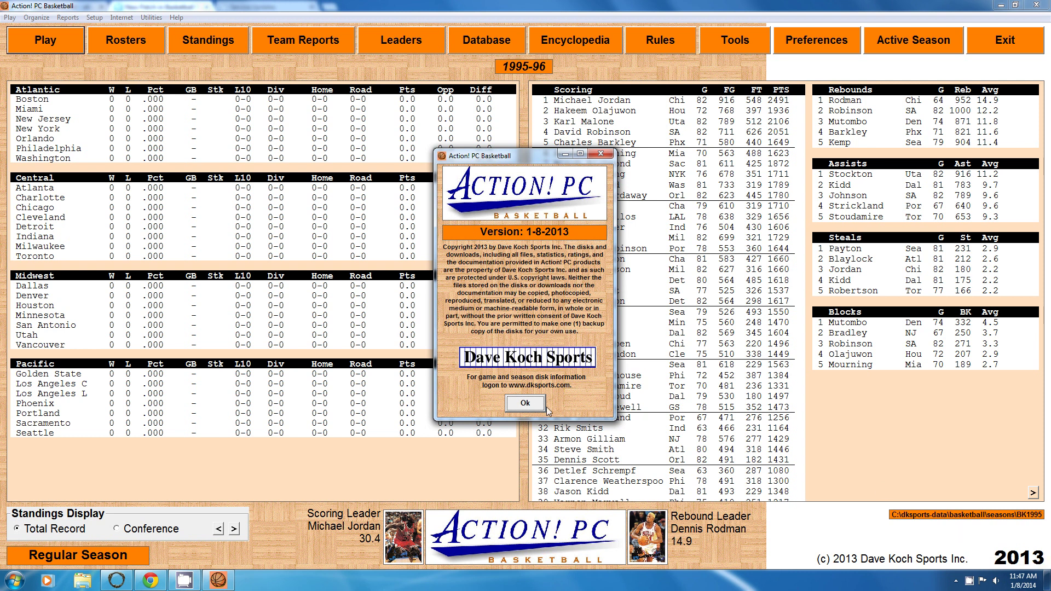
pyautogui.click(525, 404)
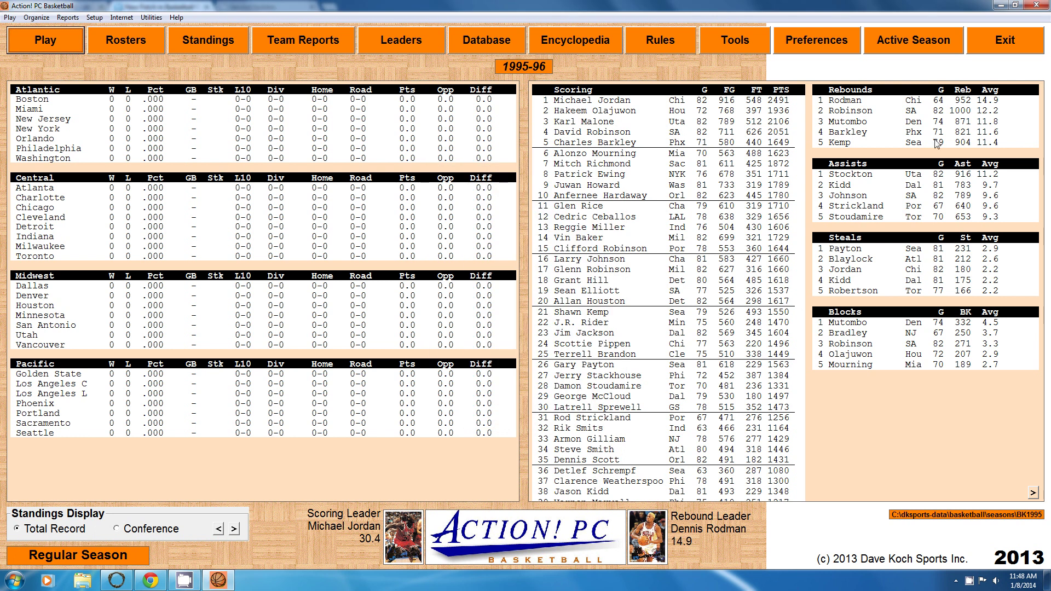
# - Exit the game, scroll the New Patch topic back to its opening post, and open the recorder's tray menu
pyautogui.click(993, 41)
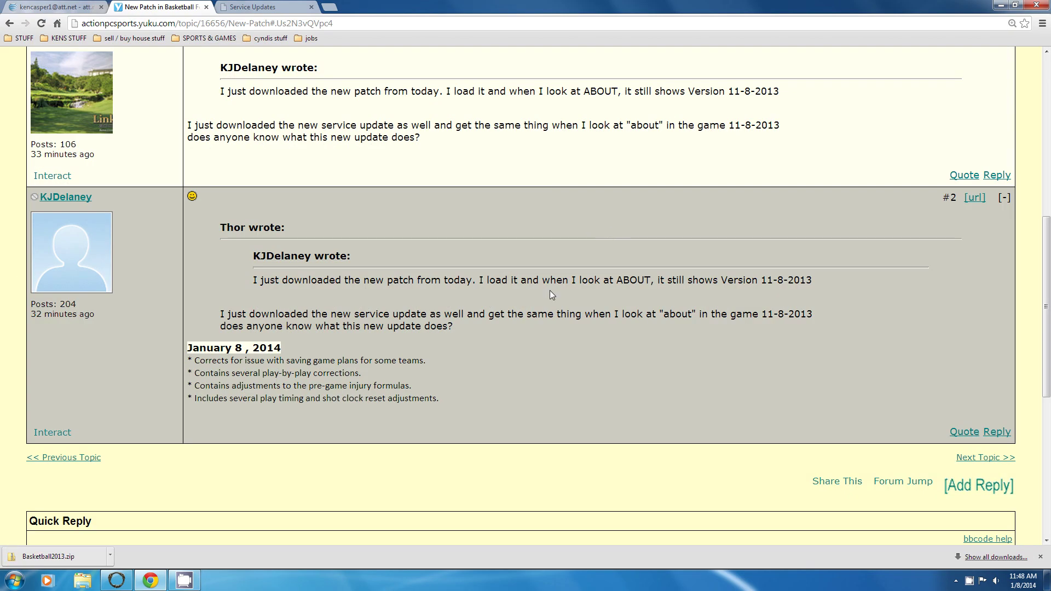
pyautogui.scroll(8, 550, 291)
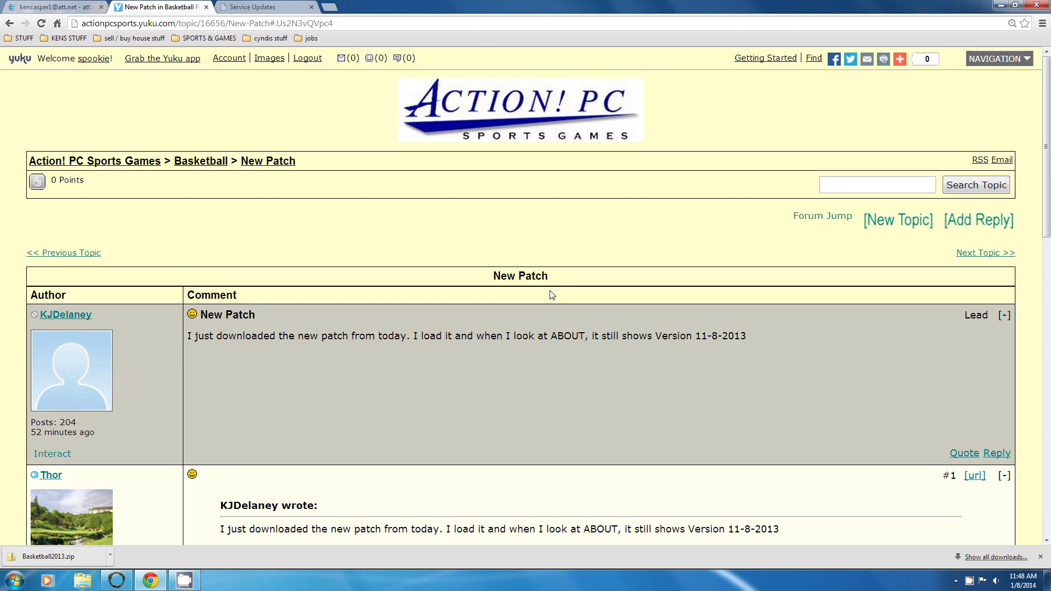
pyautogui.rightClick(969, 583)
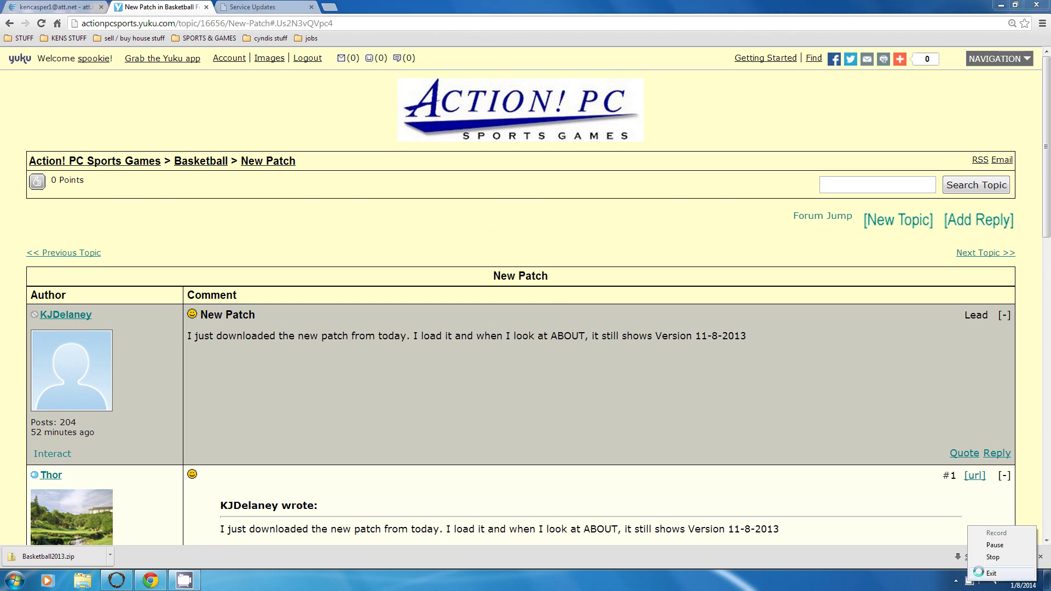